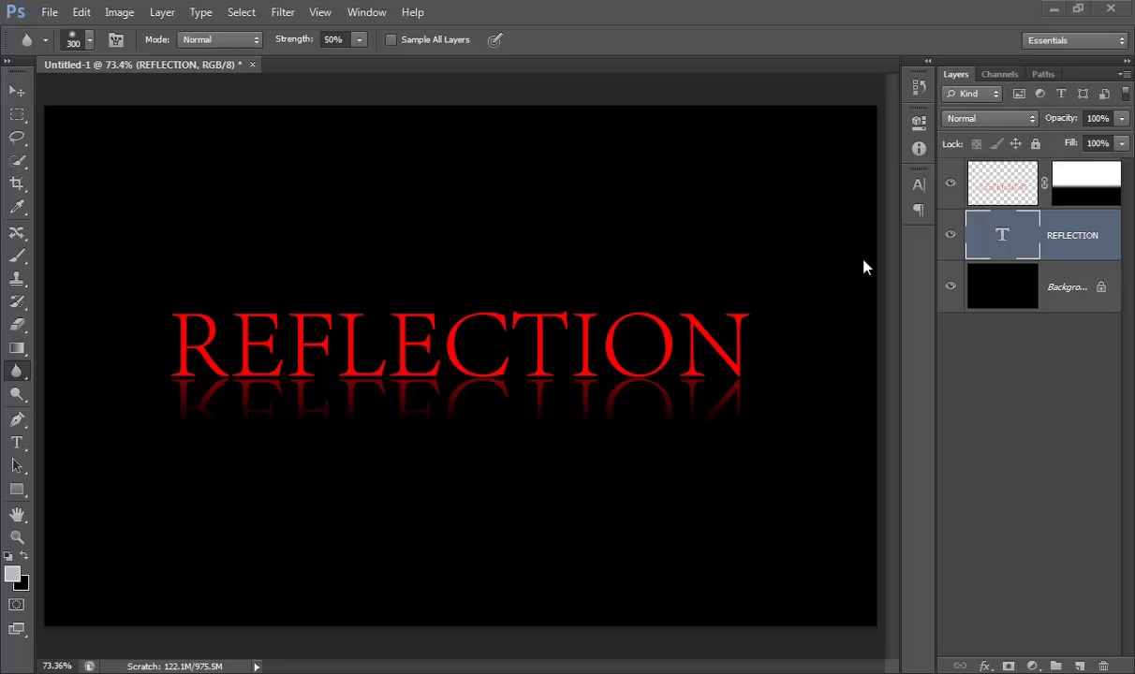
Hide and then reshow the mirrored reflection layer to preview the effect
click(952, 184)
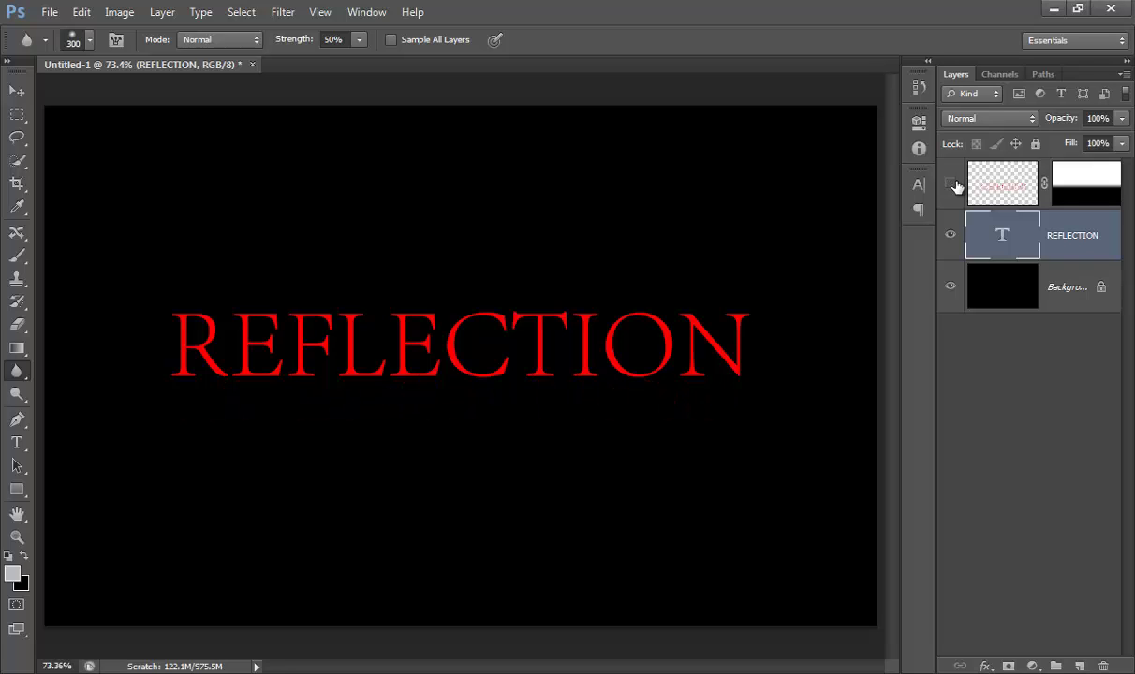
click(951, 184)
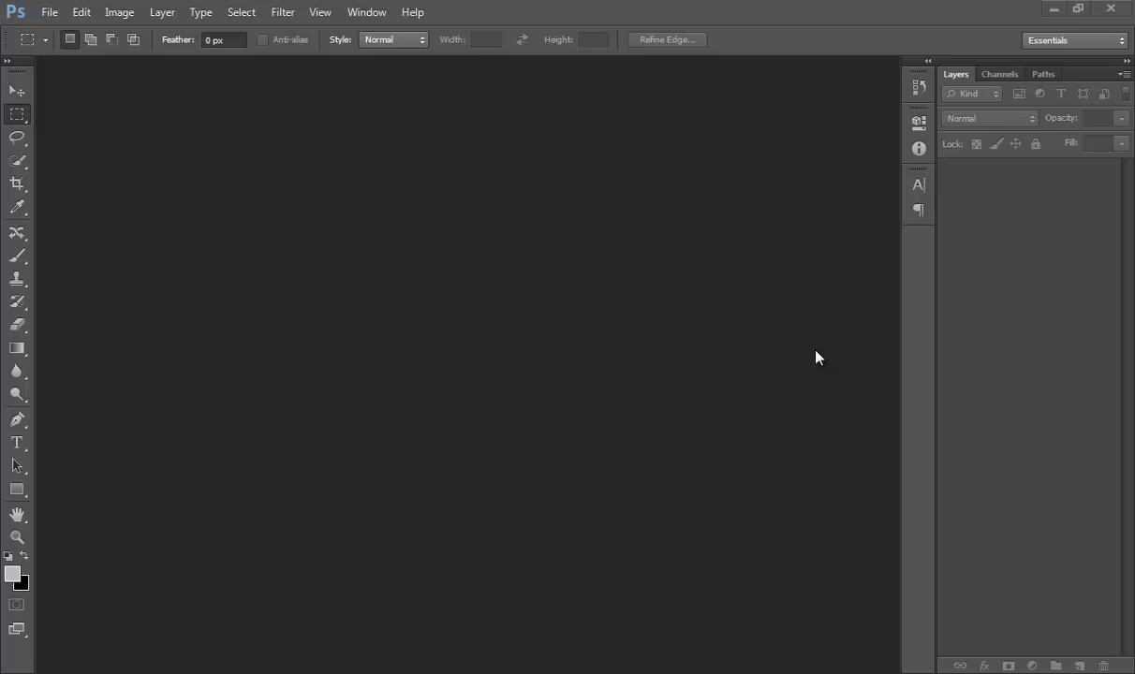
Create Untitled-1 at 1280 × 800 px, 72 ppi, RGB, with a white background
click(49, 13)
click(66, 30)
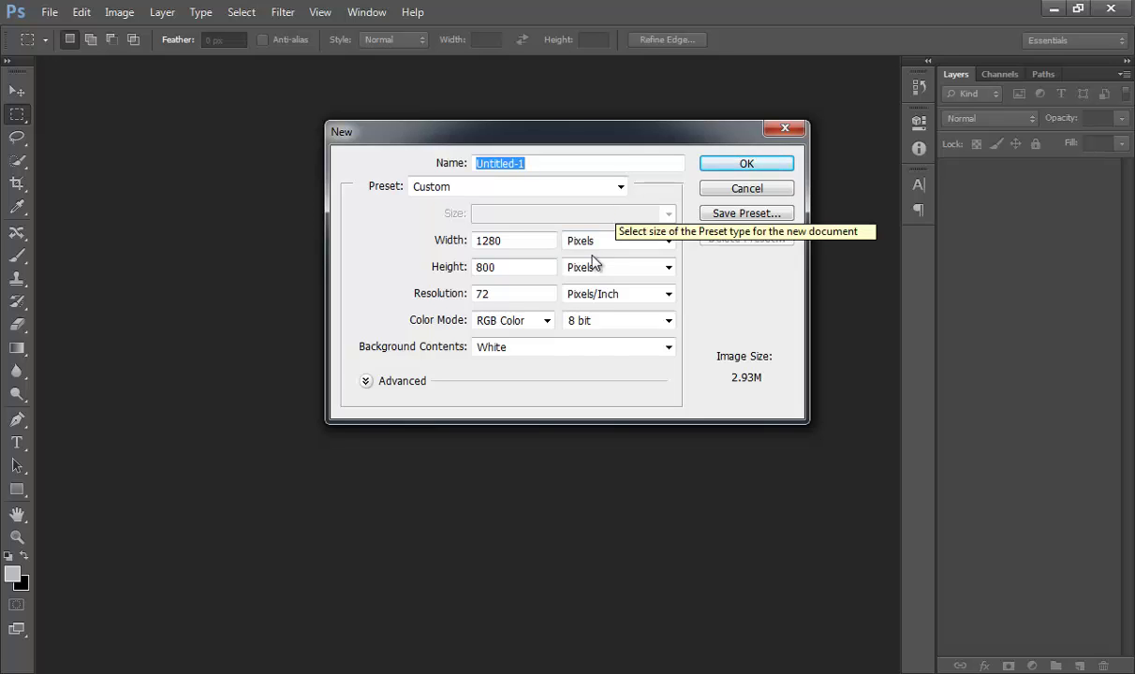
click(514, 268)
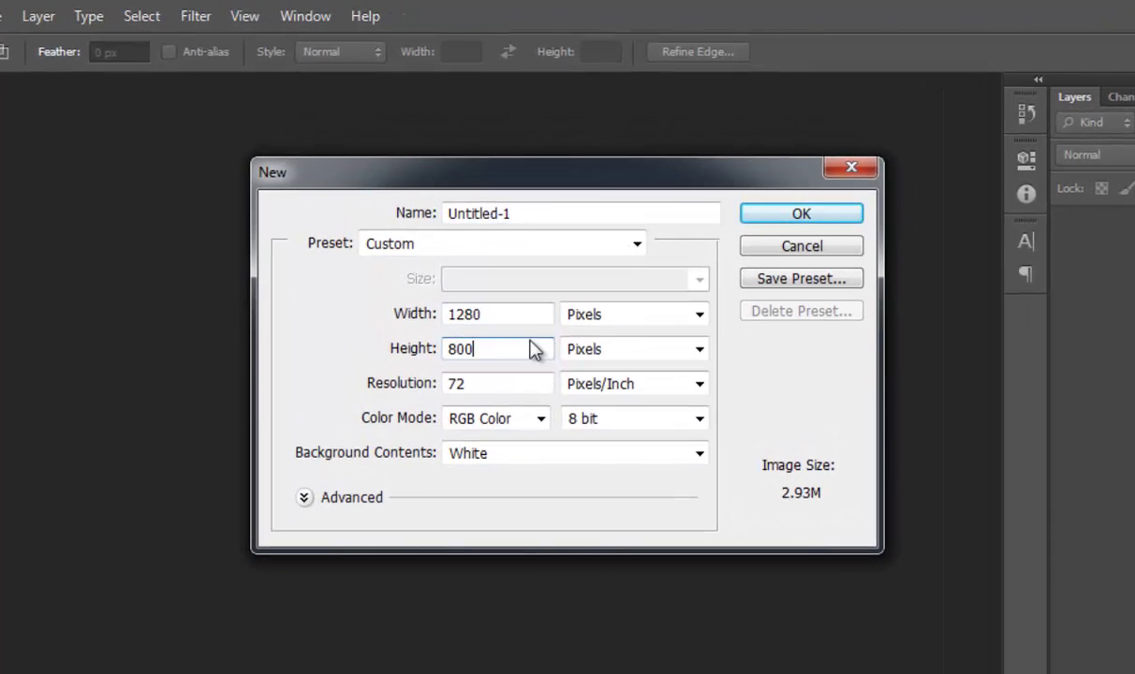
click(815, 221)
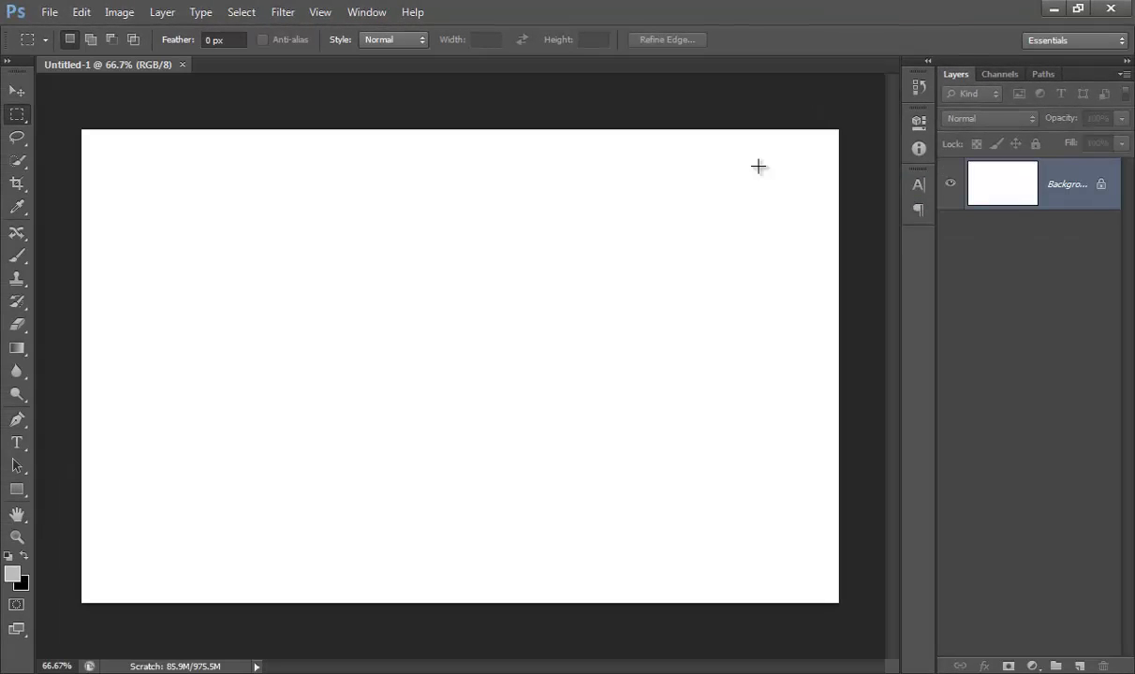
Fill the Background layer with solid black and zoom in slightly
key(alt+BackSpace)
key(ctrl+BackSpace)
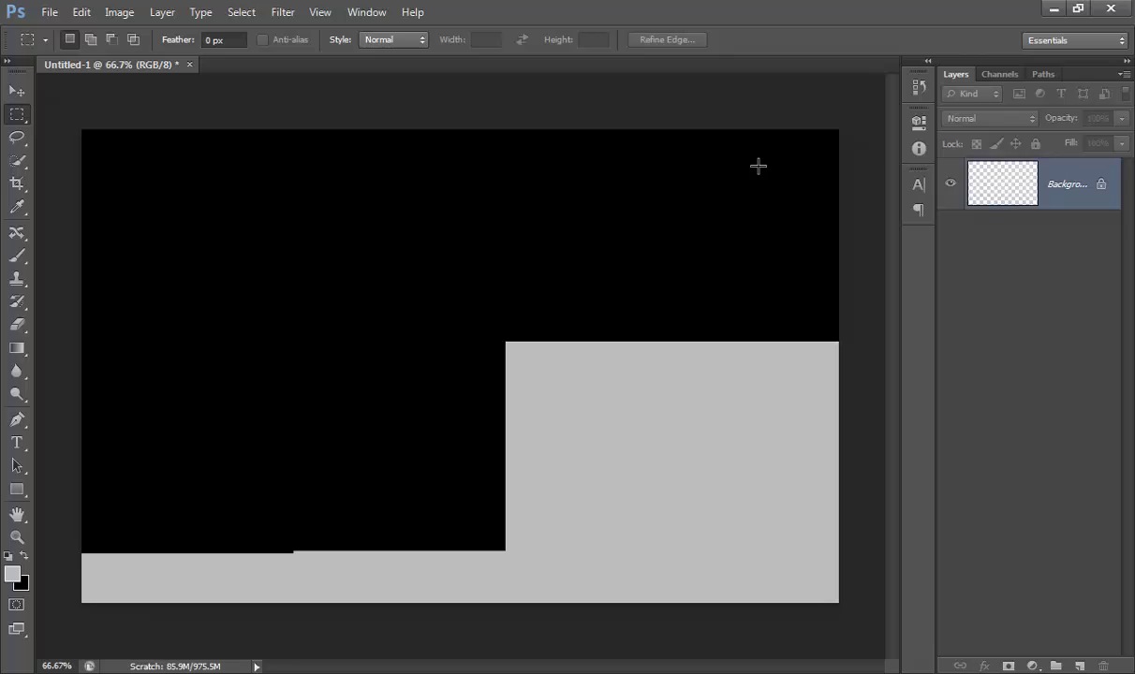
key(ctrl+plus)
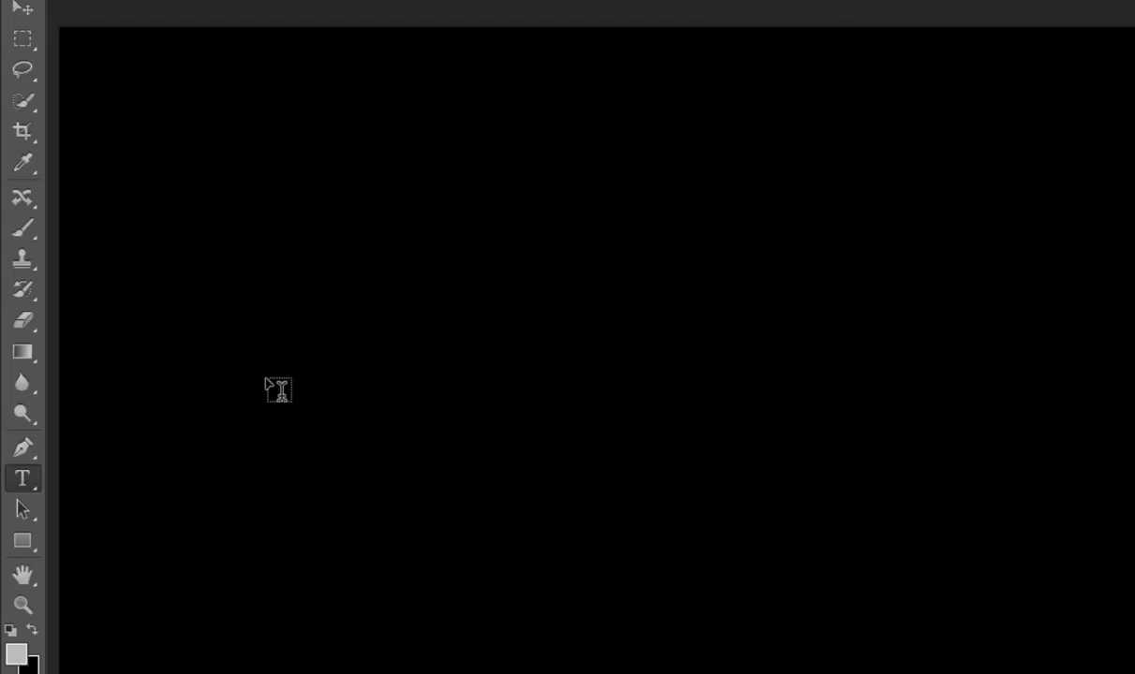
Start a text layer on the canvas with the text colour set to pure red ff0000
click(280, 390)
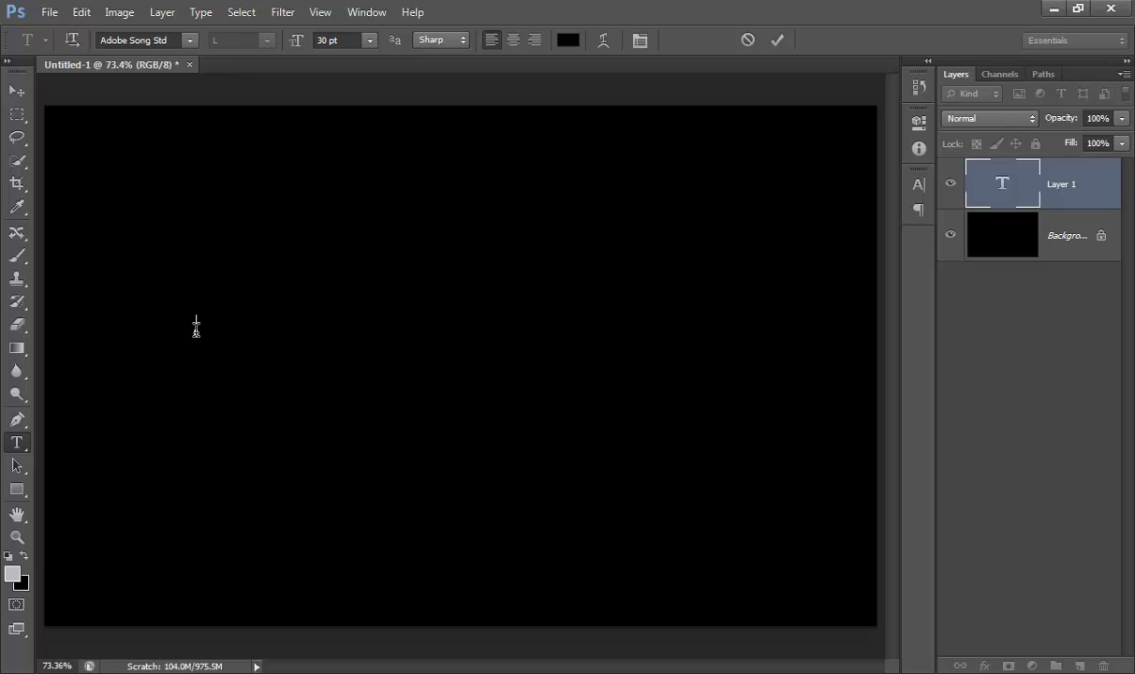
click(568, 39)
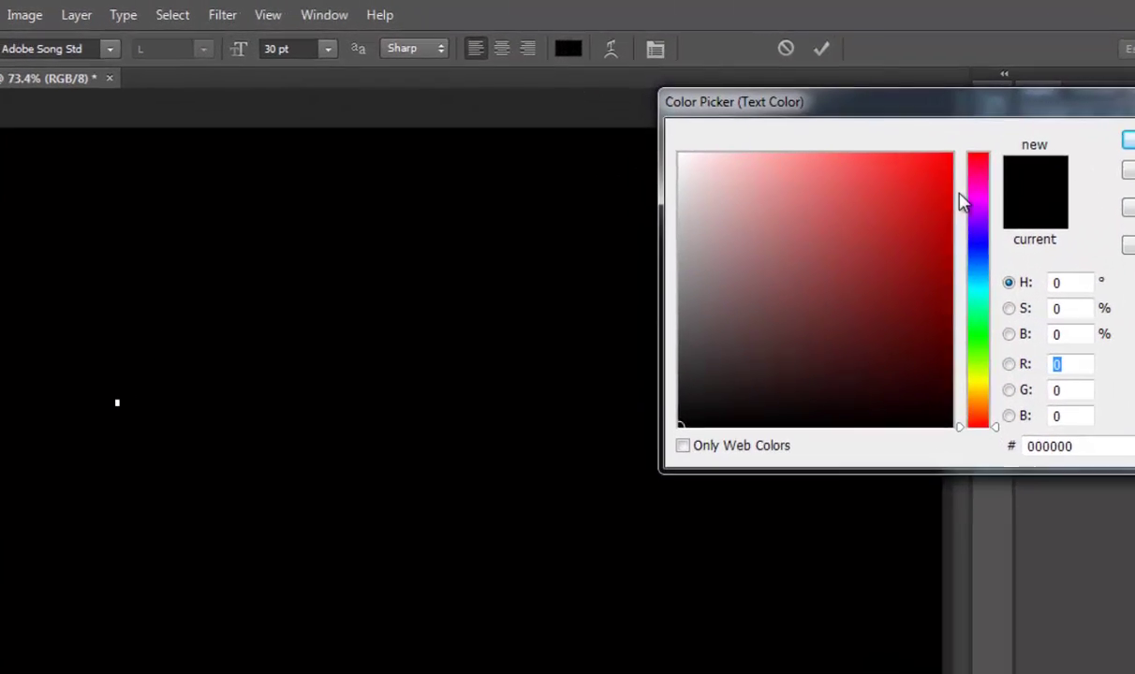
drag(972, 206, 1006, 173)
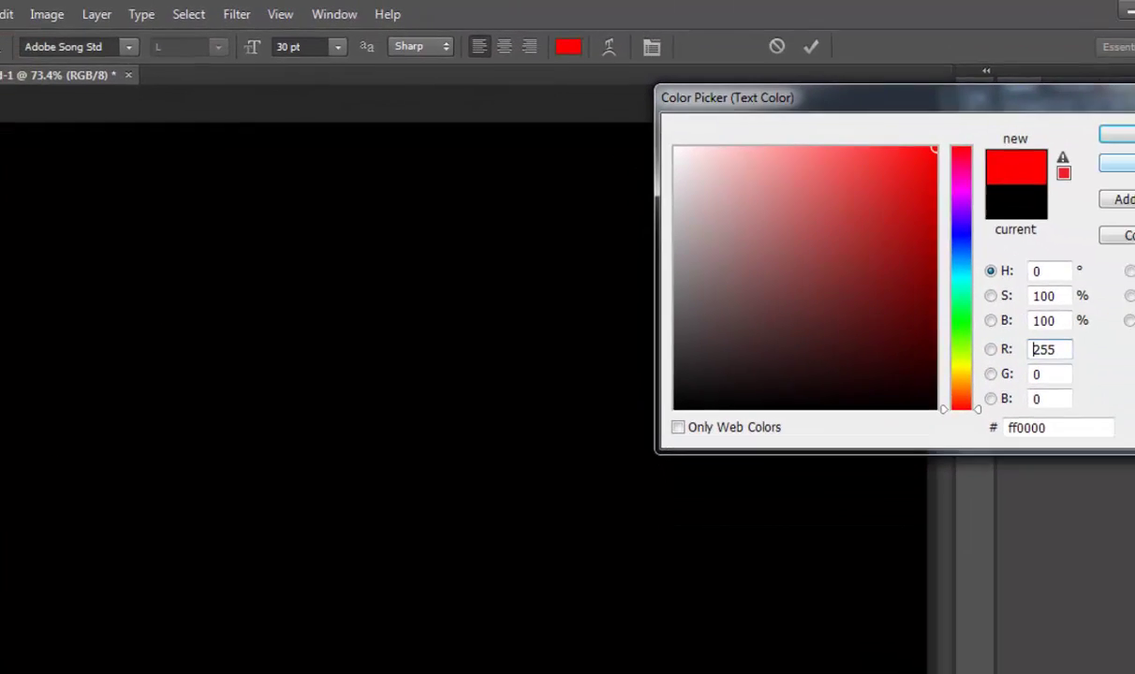
click(1102, 119)
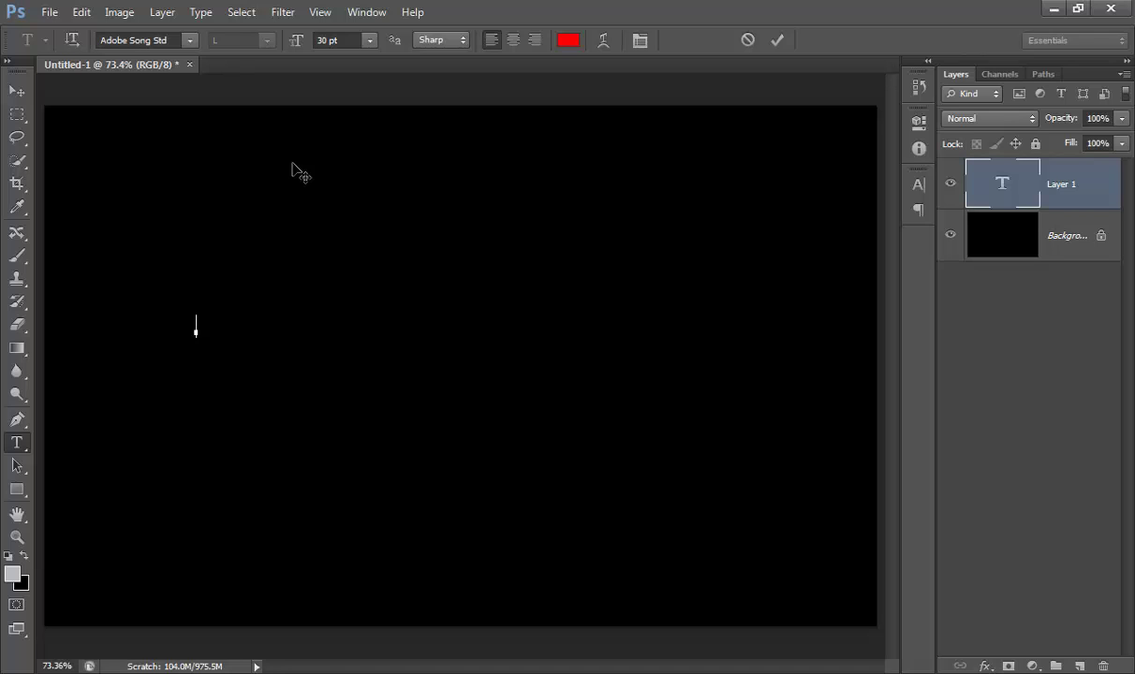
Type REFLECTION and enlarge it to 151 pt
text(REFLECT)
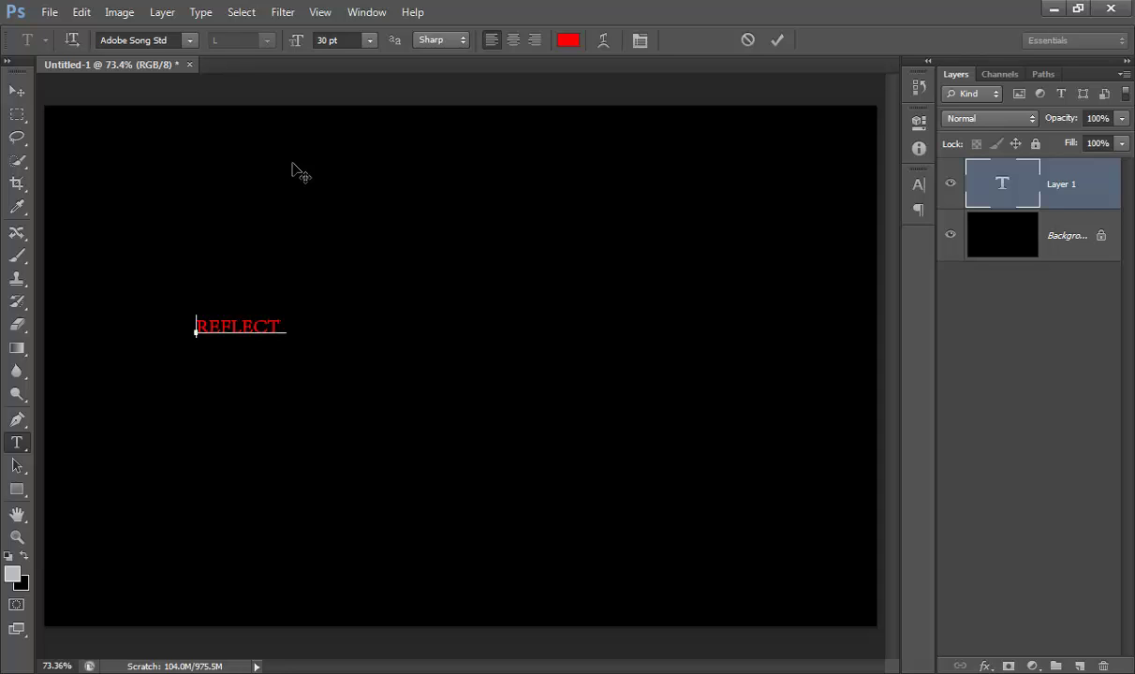
text(ION)
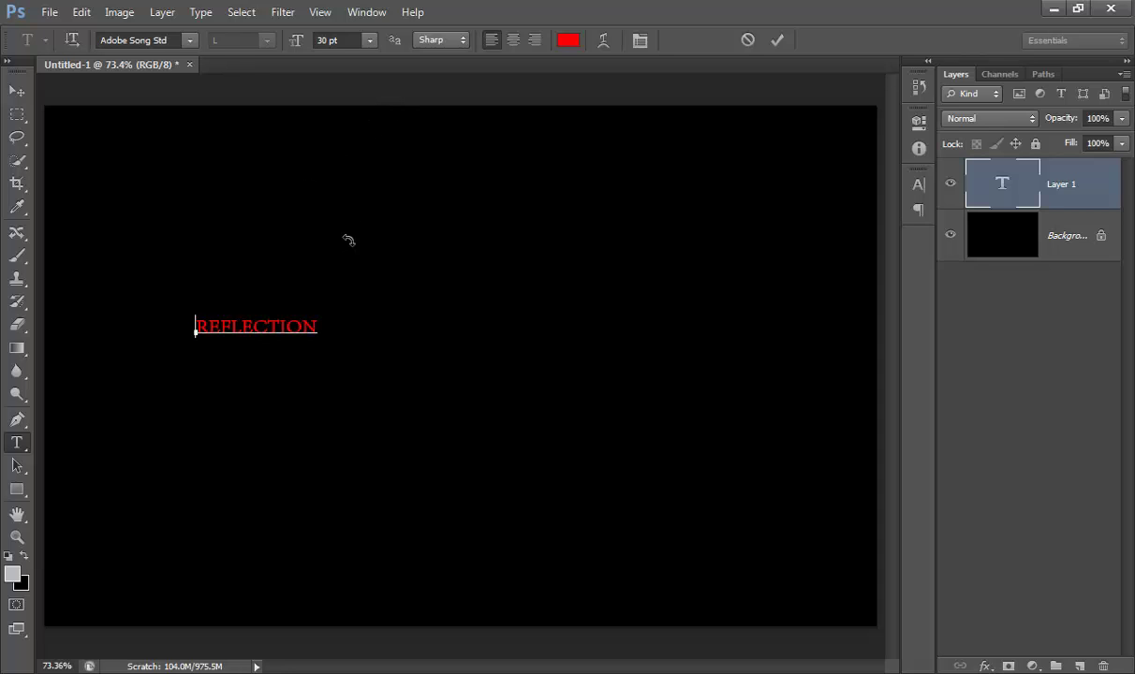
key(ctrl+a)
click(325, 40)
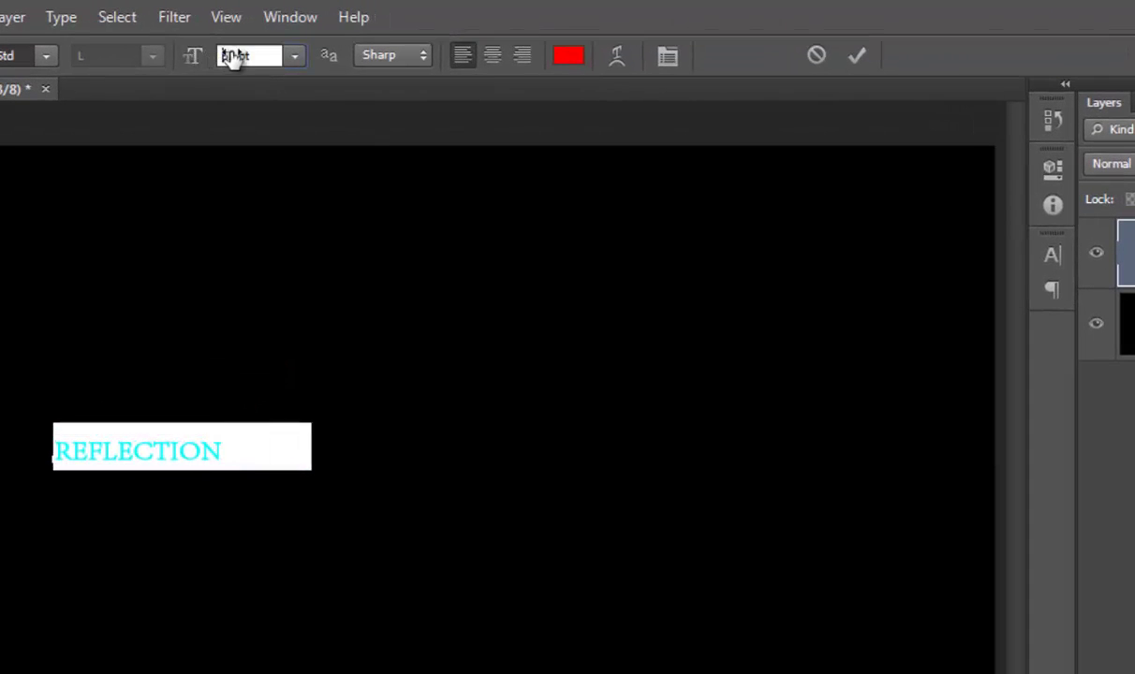
drag(233, 57, 344, 58)
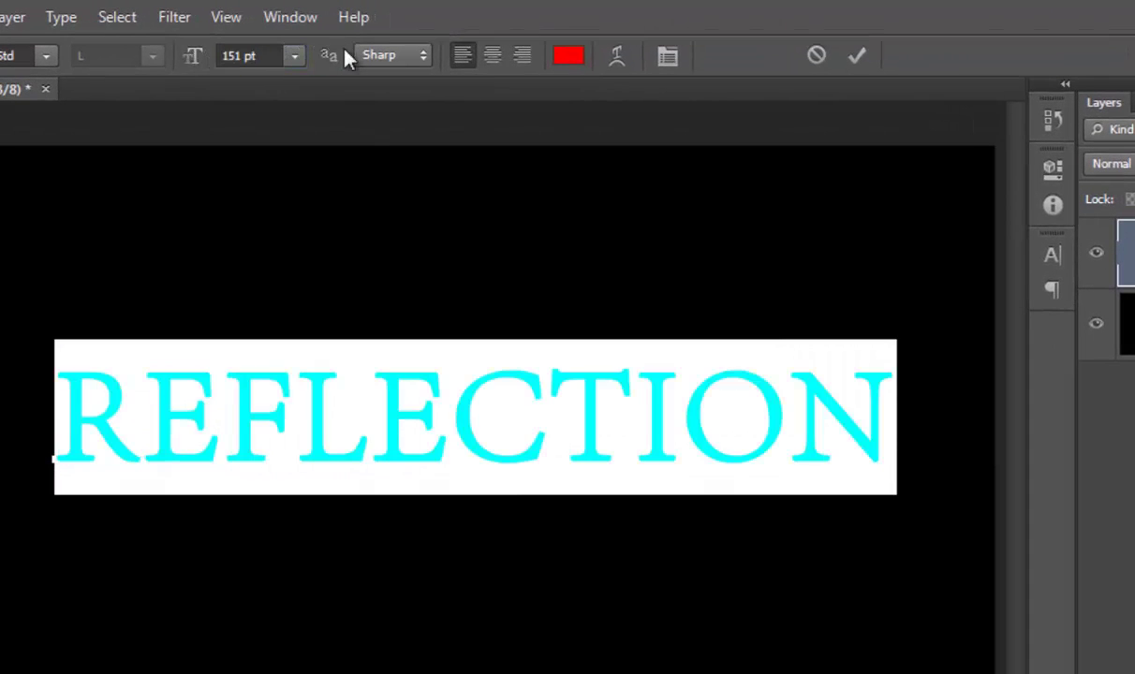
Commit the text and turn off Faux Bold in the Character panel
click(856, 54)
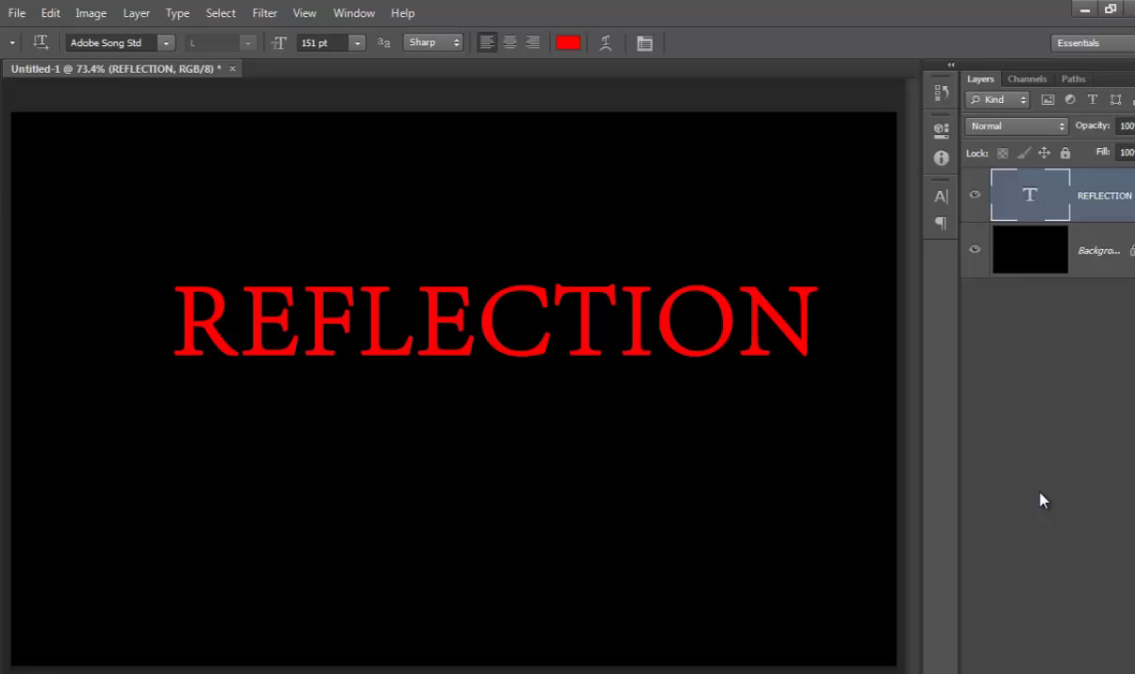
click(1029, 196)
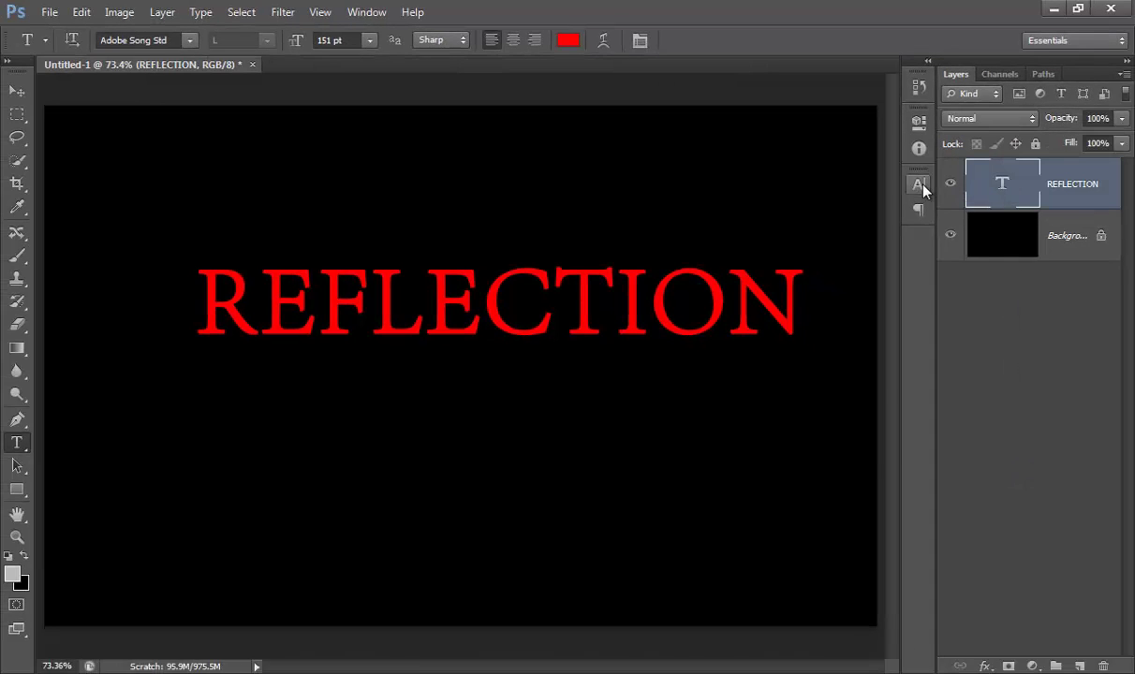
click(919, 185)
click(730, 311)
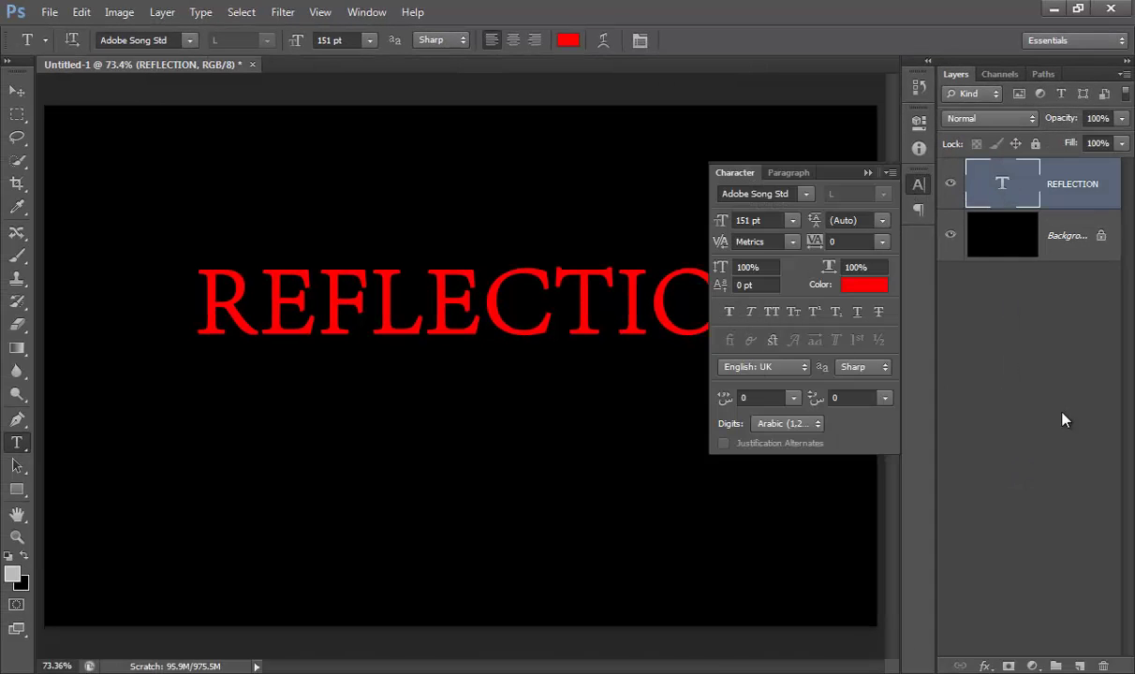
click(1030, 402)
click(919, 185)
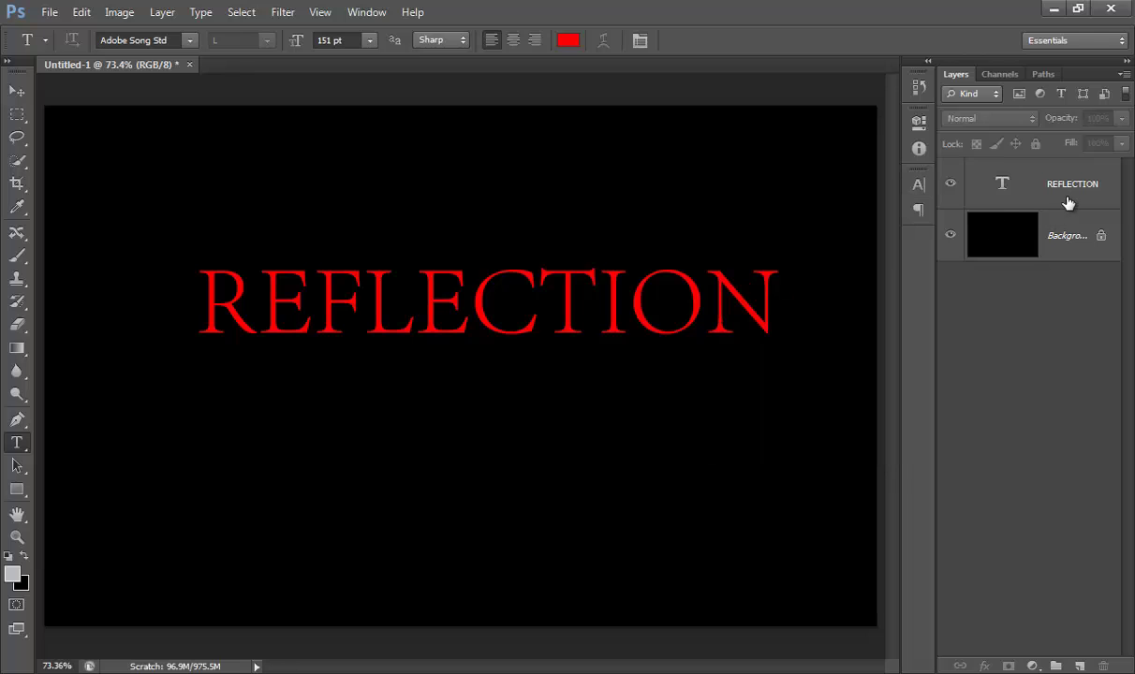
Center REFLECTION vertically and horizontally against the Background layer
click(1072, 187)
shift+click(1072, 255)
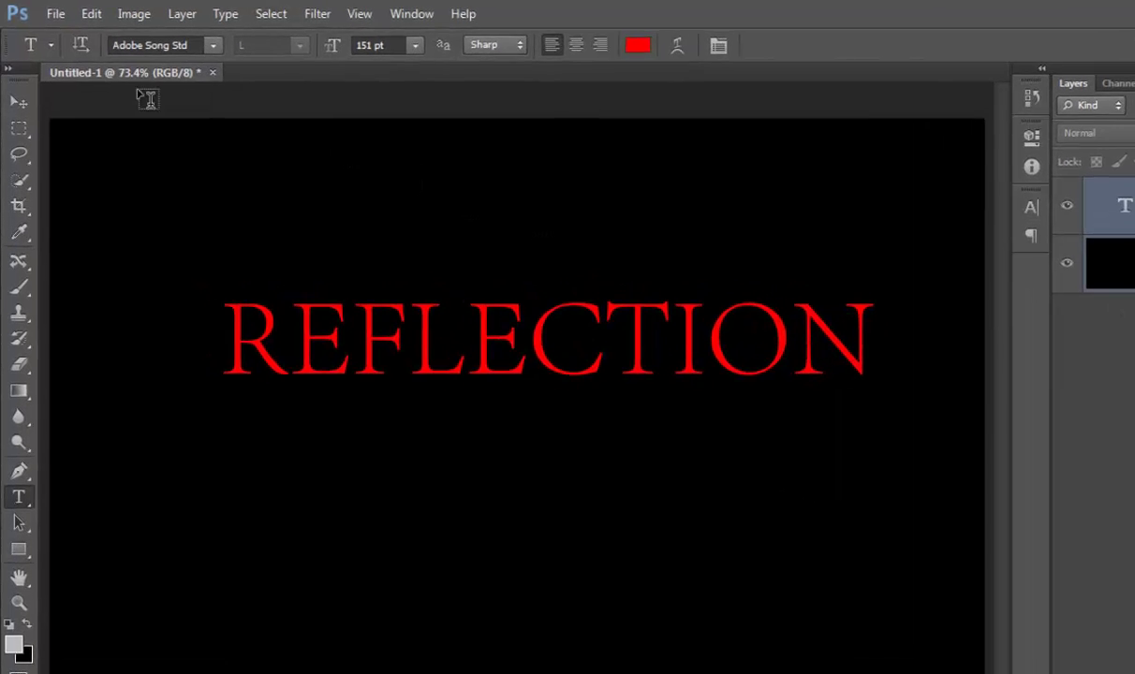
key(v)
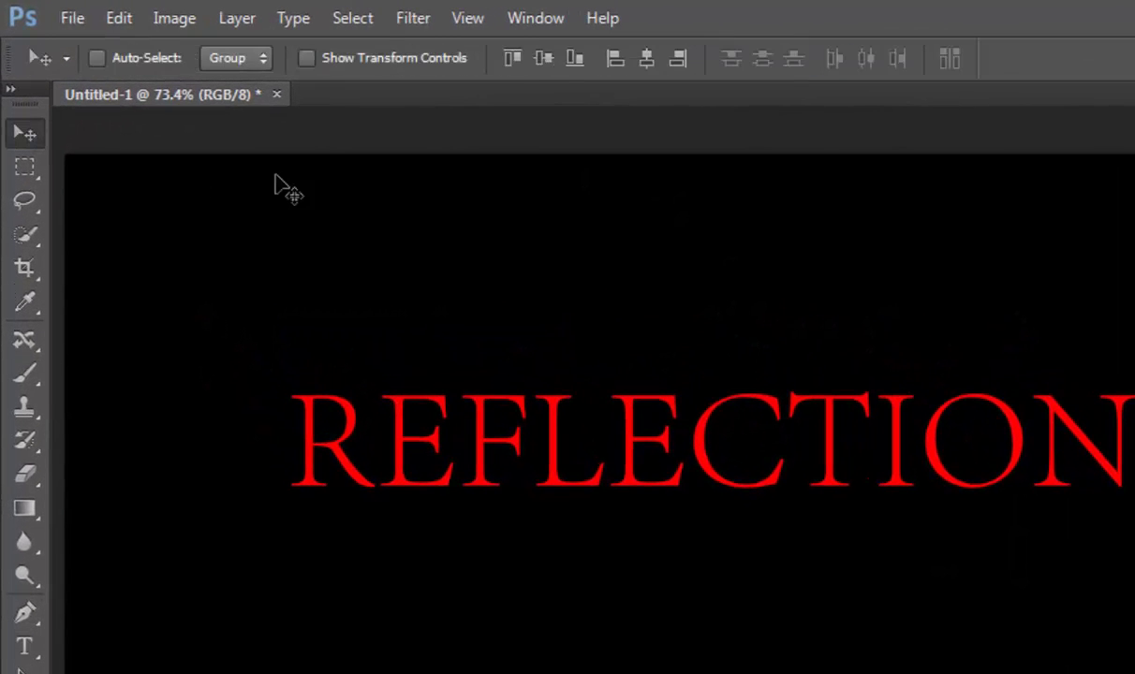
click(544, 59)
click(647, 58)
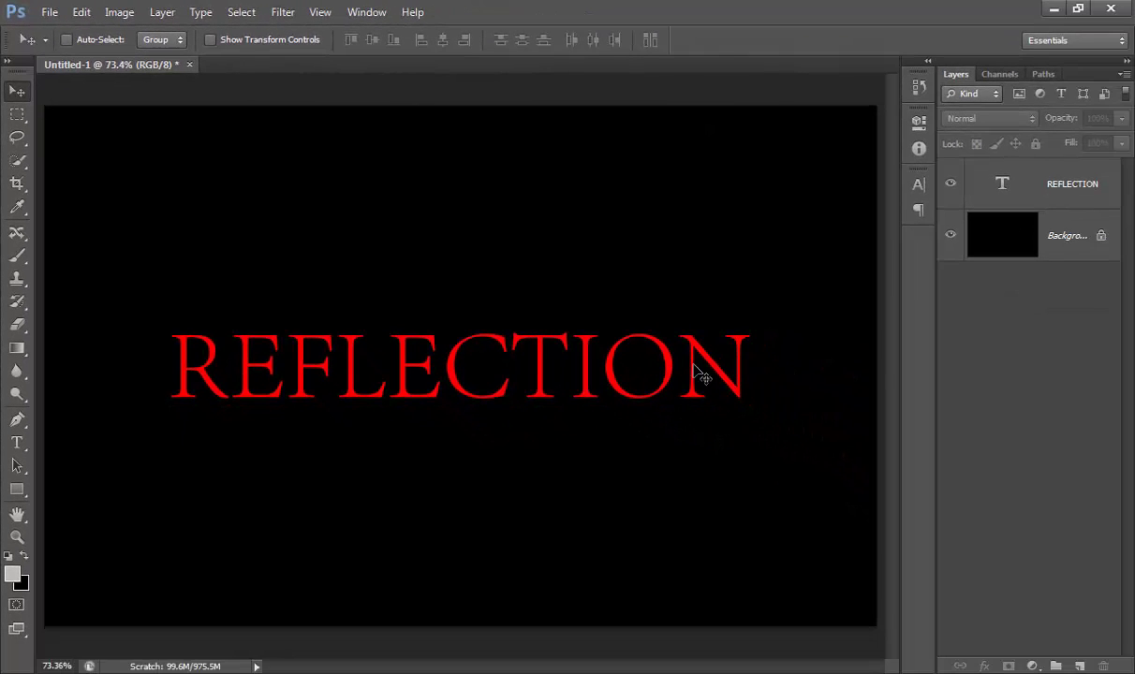
Nudge REFLECTION up two steps and duplicate it into a REFLECTION copy layer
click(1004, 205)
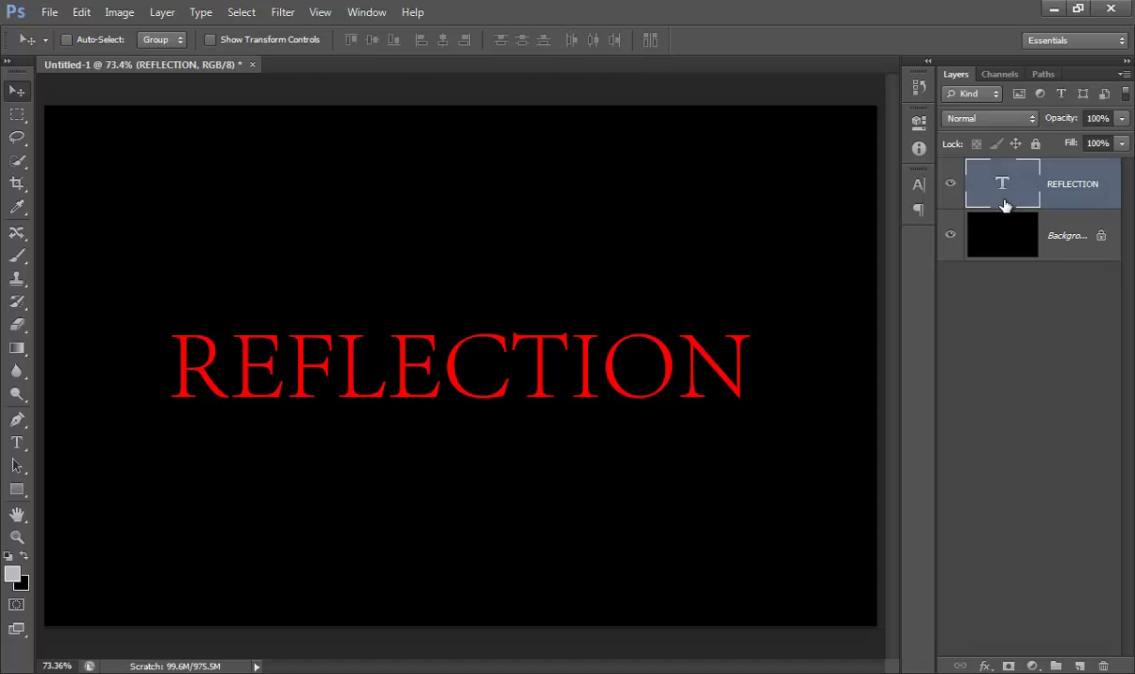
key(Up)
key(Up)
key(Up)
key(Up)
key(Up)
key(Up)
key(Up)
key(Up)
key(Up)
key(Up)
key(Up)
key(Up)
key(Up)
key(Up)
key(Up)
key(Up)
key(Up)
key(Up)
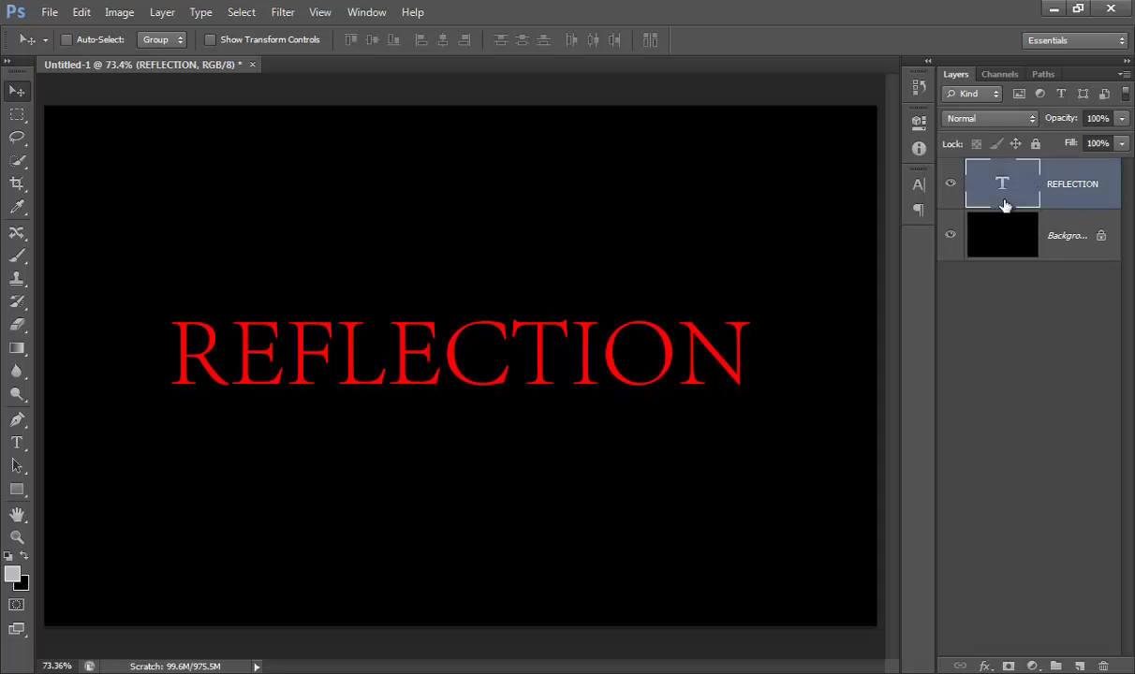
key(Up)
key(Up)
key(Up)
key(Up)
key(Up)
key(Up)
key(Up)
key(Up)
key(Up)
key(Up)
key(Up)
key(Up)
click(1010, 321)
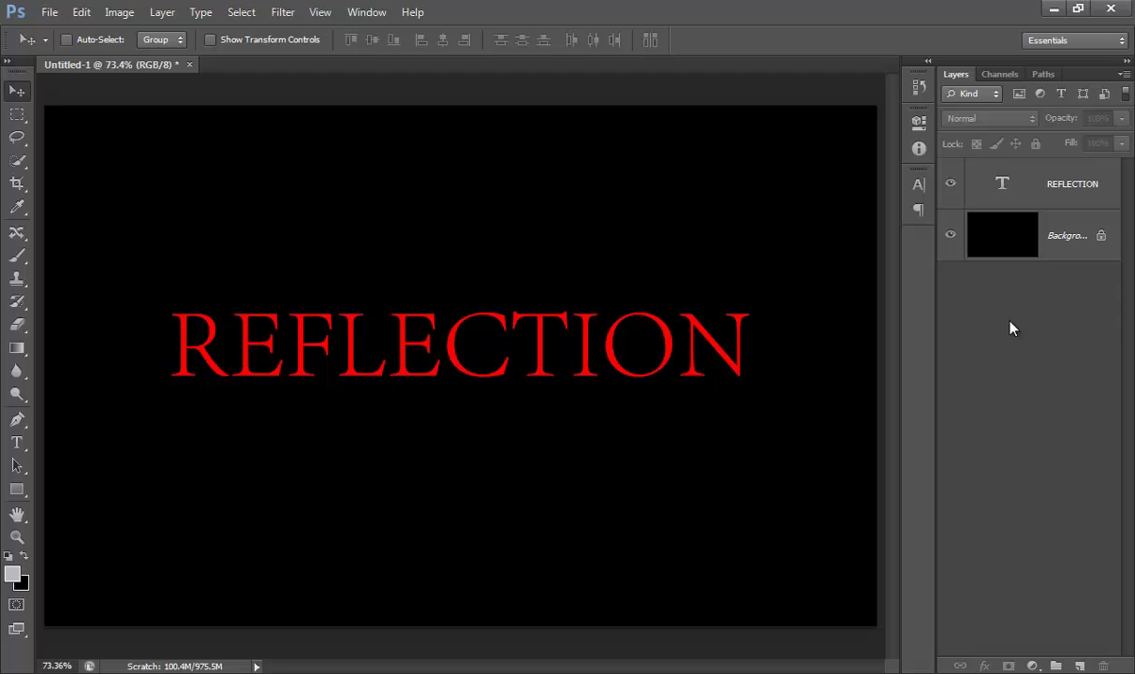
drag(965, 187, 1040, 240)
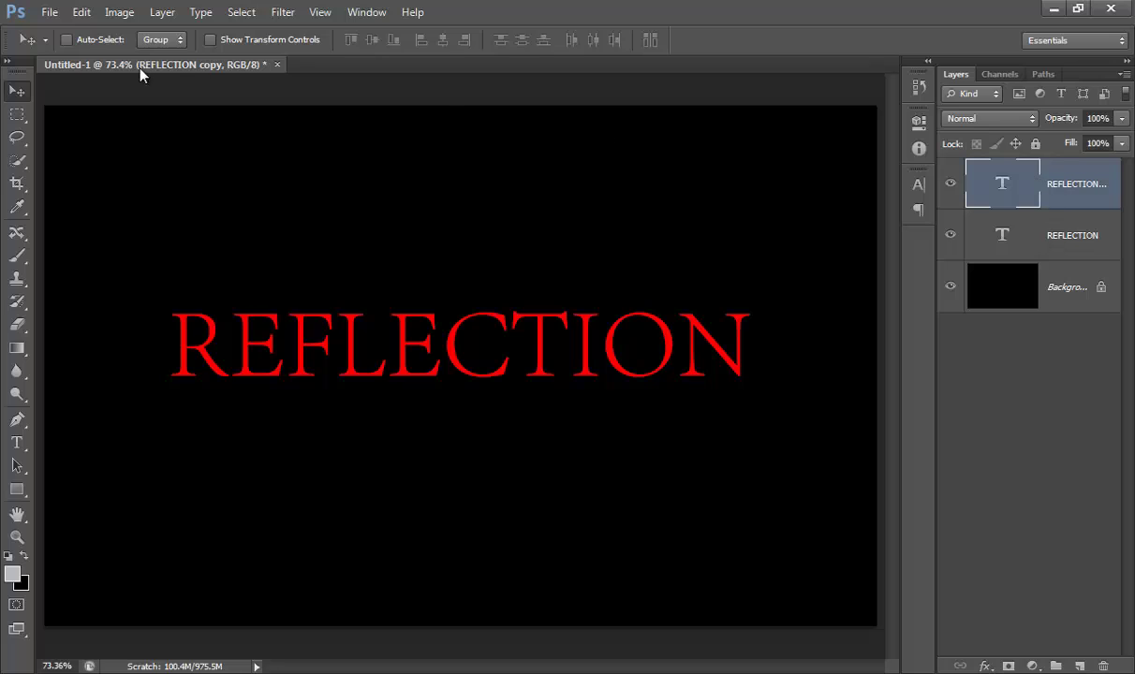
Flip the REFLECTION copy vertically with Edit > Transform > Flip Vertical
click(81, 12)
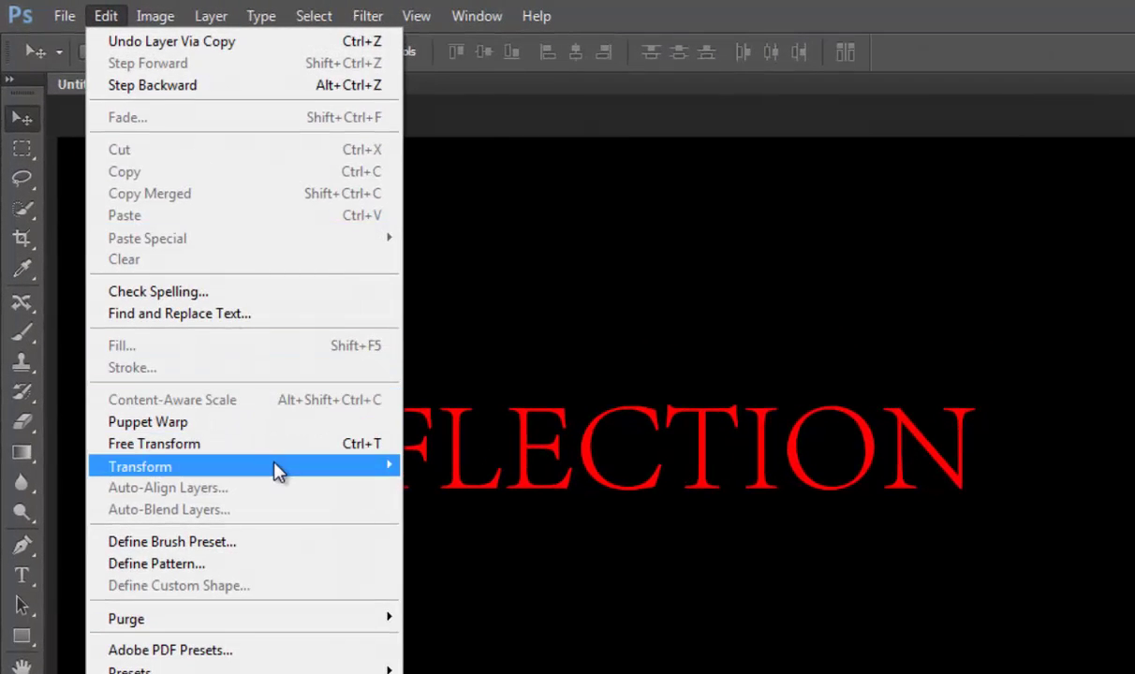
mouse_move(274, 462)
click(422, 661)
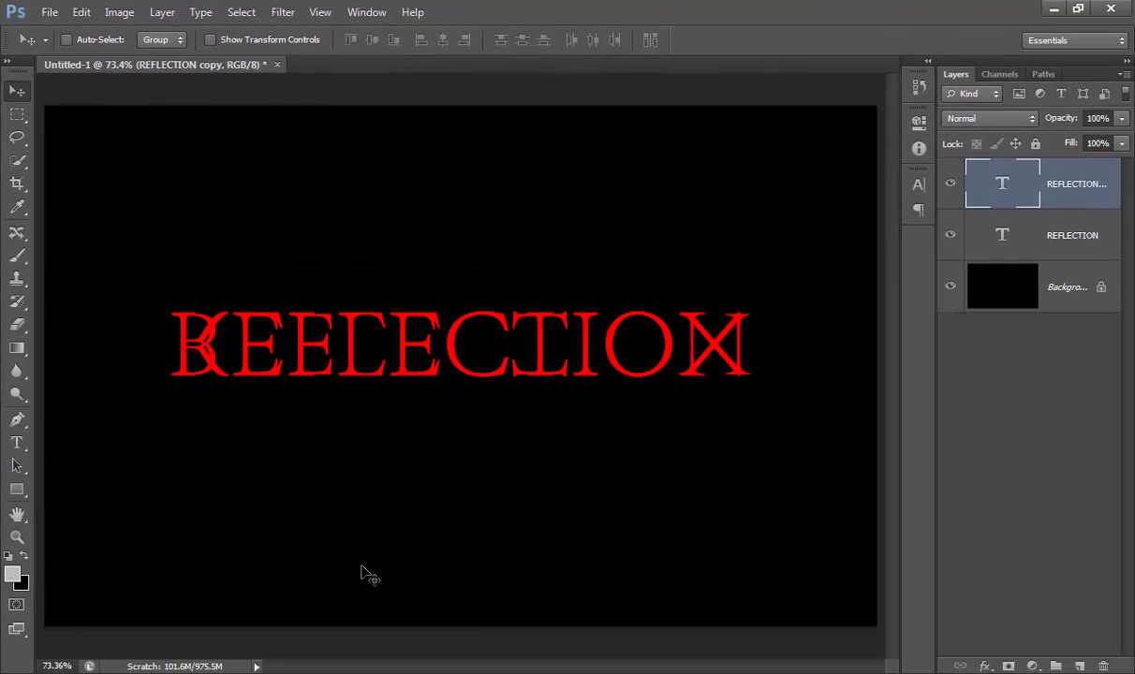
Nudge the flipped copy down six steps so it sits beneath the original word
key(Down)
key(Down)
key(Down)
key(Down)
key(Down)
key(Down)
key(Down)
key(Down)
key(Down)
key(Down)
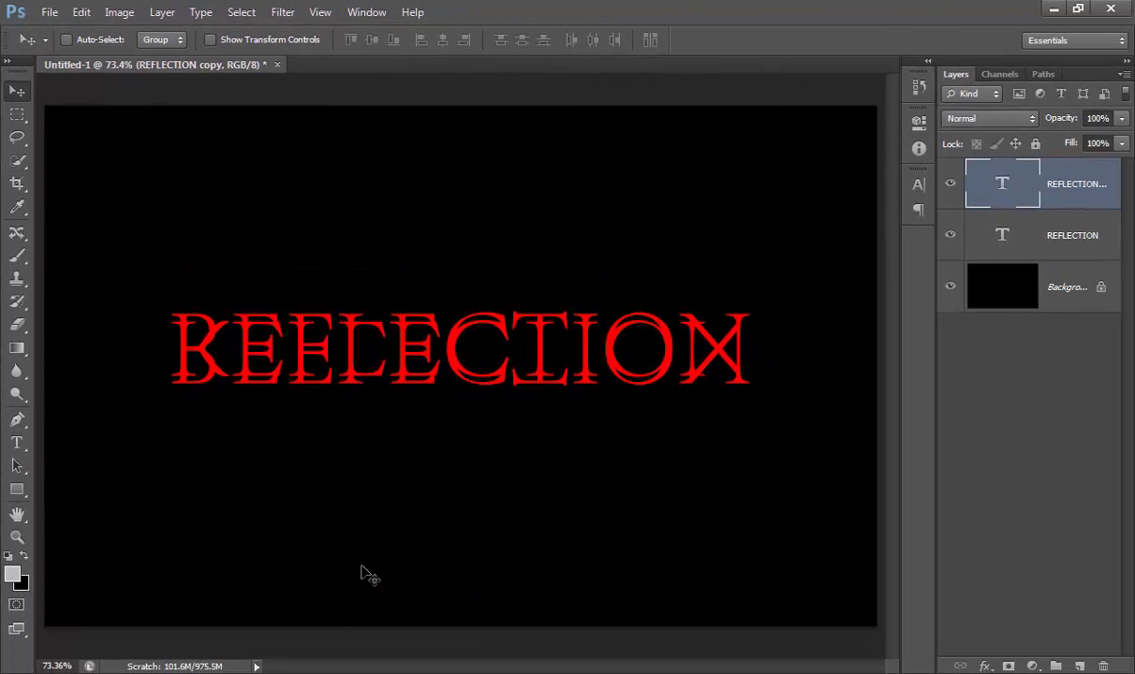
key(Down)
key(Down)
key(Down)
key(Down)
key(Down)
key(Down)
key(Down)
key(Down)
key(Down)
key(Down)
key(Down)
key(Down)
key(Down)
key(Down)
key(Down)
key(Down)
key(Down)
key(Down)
key(Down)
key(Down)
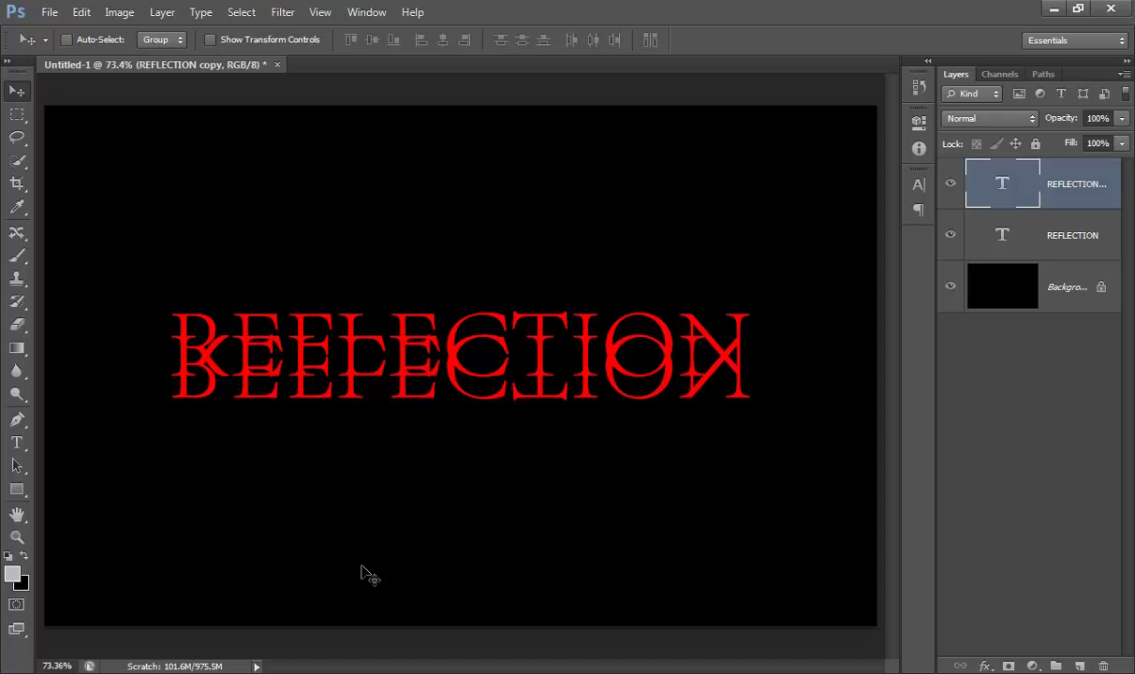
key(Down)
key(Down)
key(Down)
key(Down)
key(Down)
key(Down)
key(Down)
key(Down)
key(Down)
key(Down)
key(Down)
key(Down)
key(Down)
key(Down)
key(Down)
key(Down)
key(Down)
key(Down)
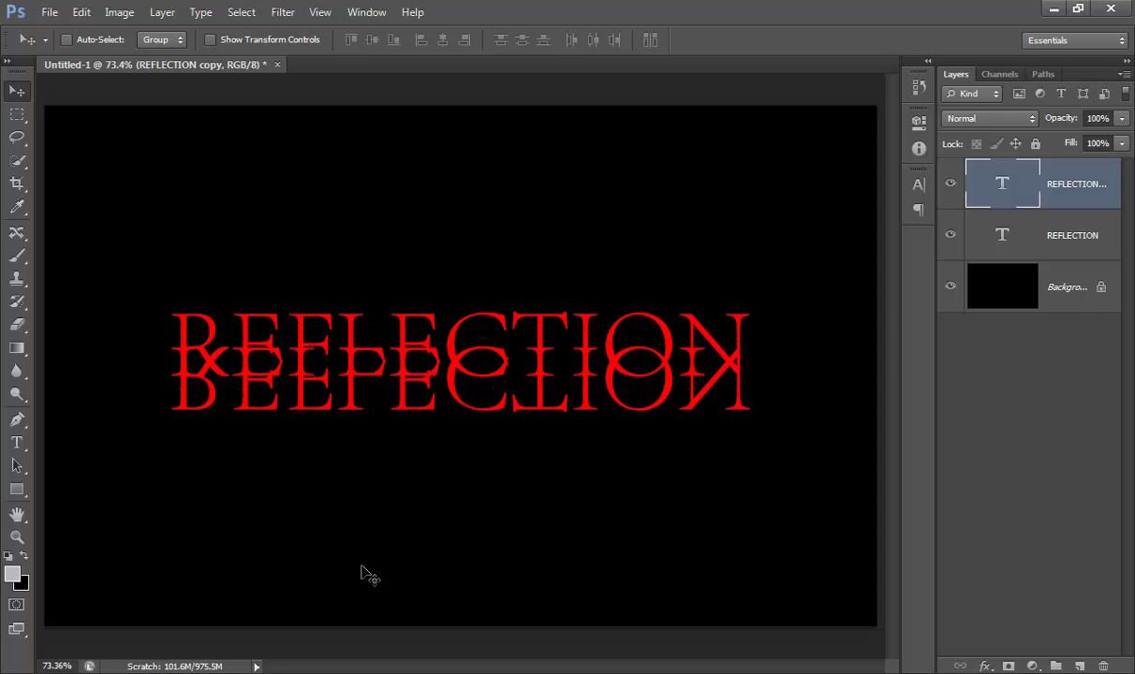
key(Down)
key(Down)
key(Down)
key(Down)
key(Down)
key(Down)
key(Down)
key(Down)
key(Down)
key(Down)
key(Down)
key(Down)
key(Down)
key(Down)
key(Down)
key(Down)
key(Down)
key(Down)
key(Down)
key(Down)
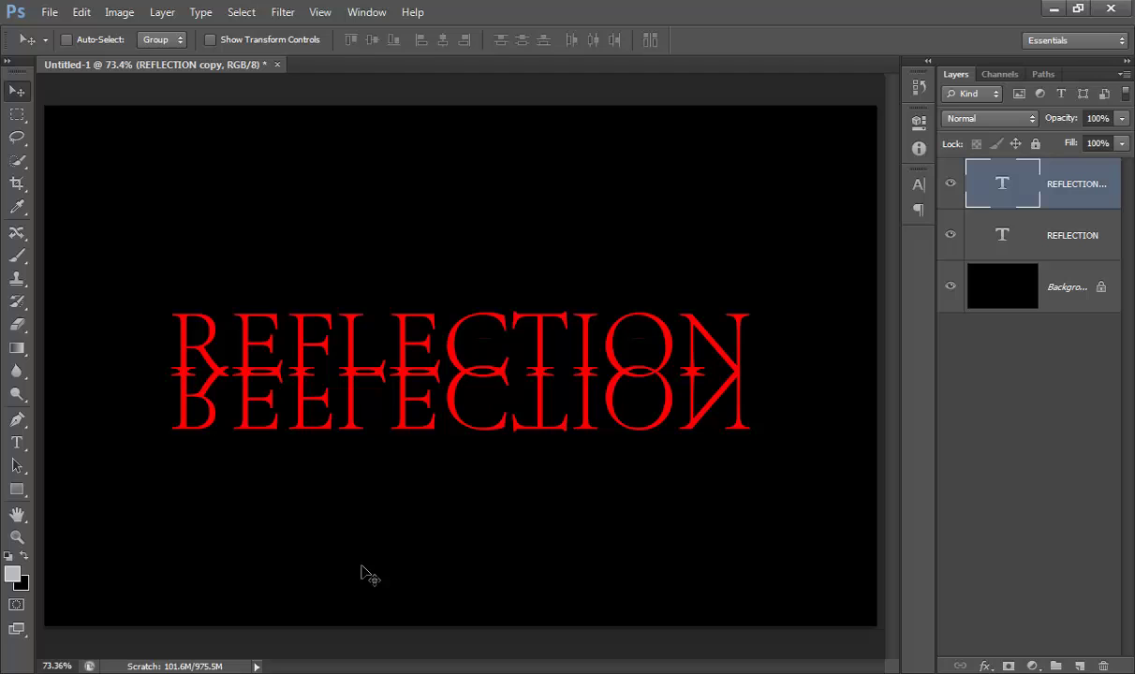
key(Down)
key(Down)
key(Down)
key(Down)
key(Down)
key(Down)
key(Down)
key(Down)
key(Down)
key(Down)
key(Down)
key(Down)
key(Down)
key(Down)
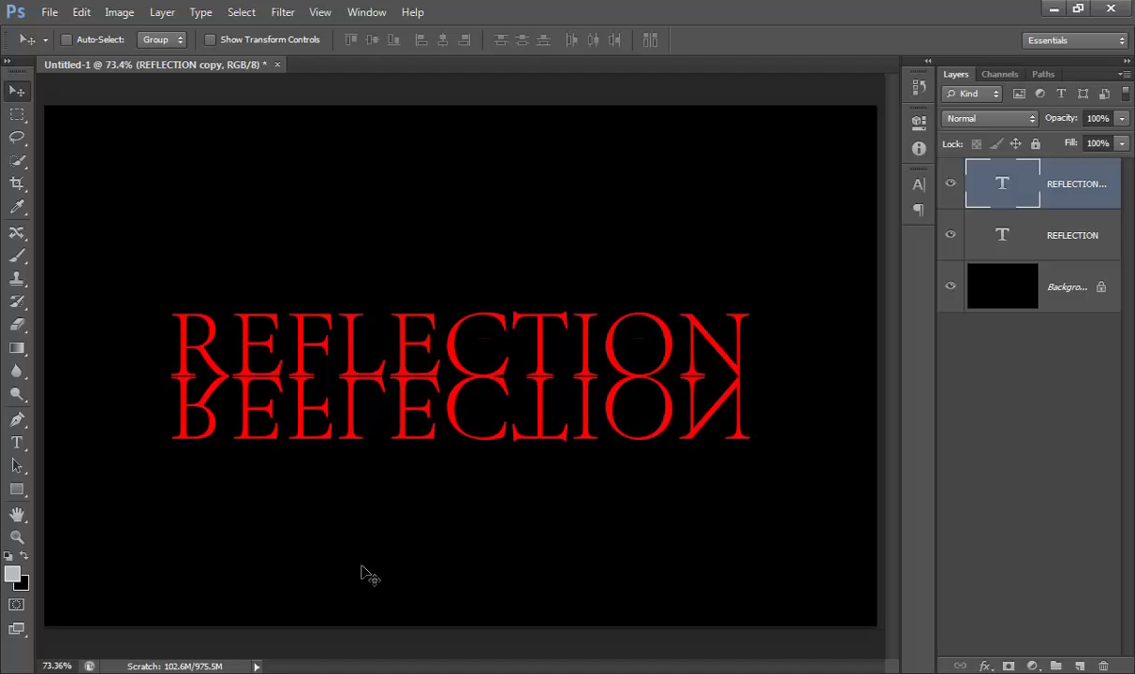
key(Down)
key(Down)
key(Down)
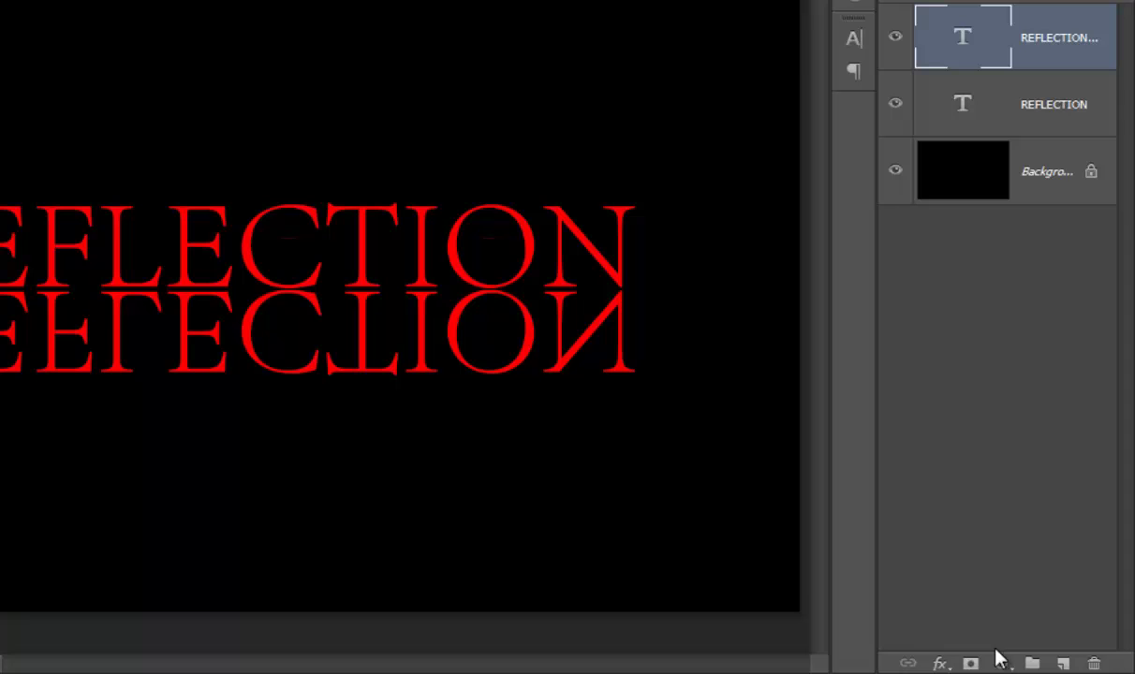
Add a layer mask to the flipped copy and select a black-to-white gradient
click(971, 665)
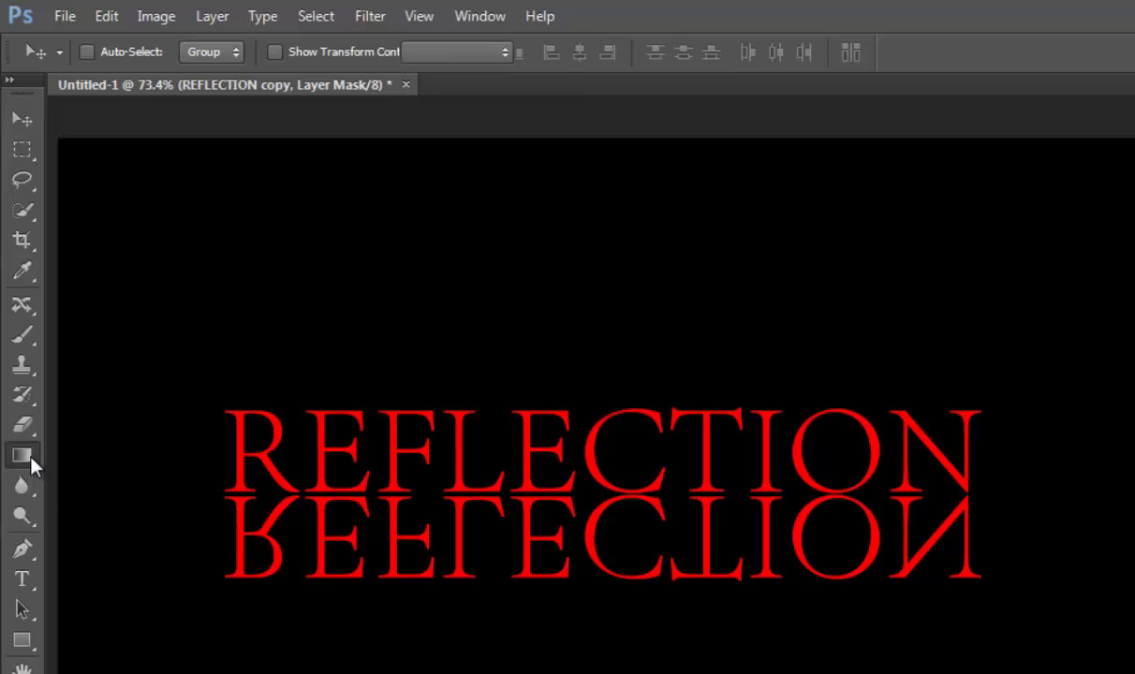
click(28, 457)
click(111, 49)
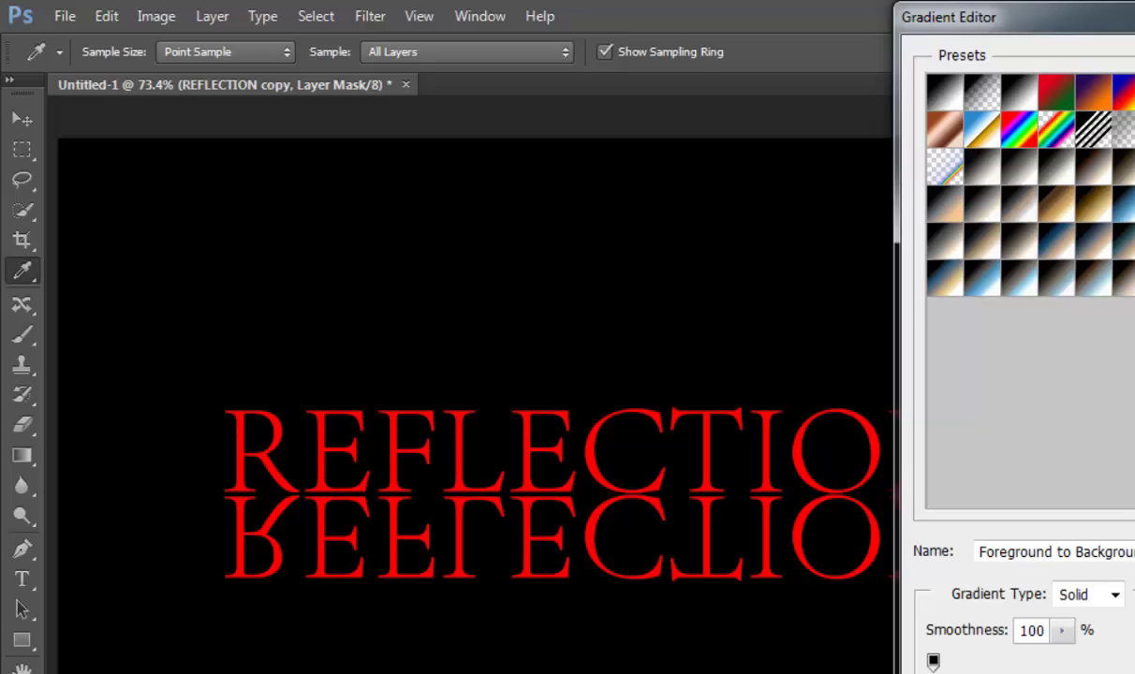
key(Return)
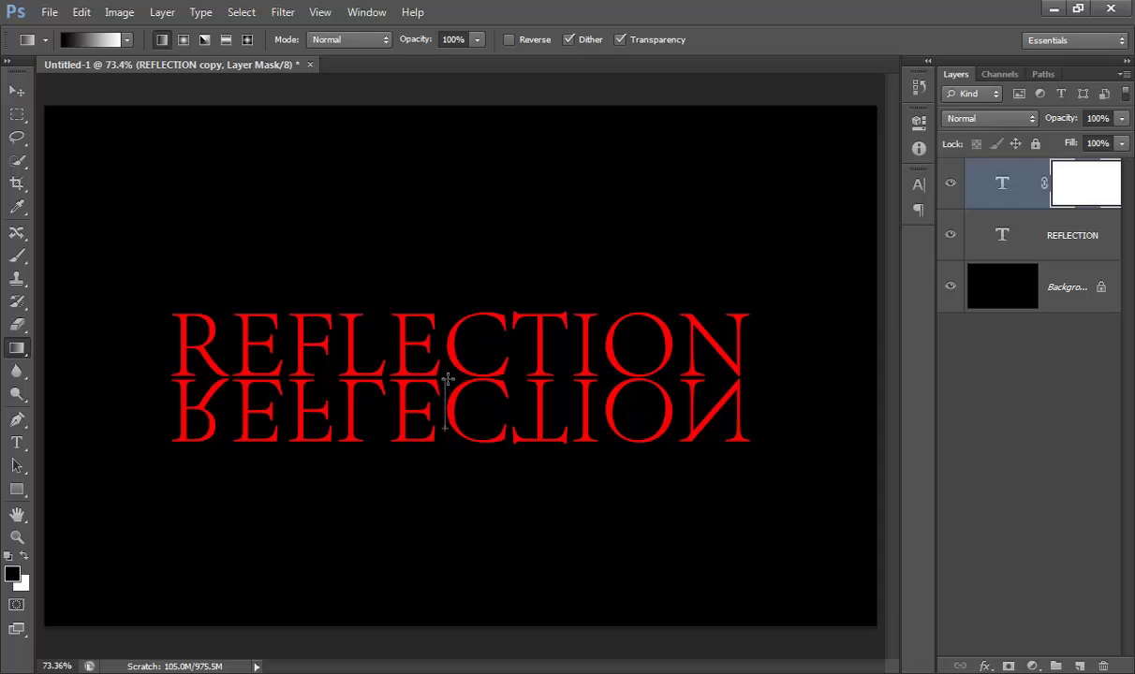
Fade the reflection downward with a gradient on the mask and lower its opacity to 49%
drag(448, 378, 448, 378)
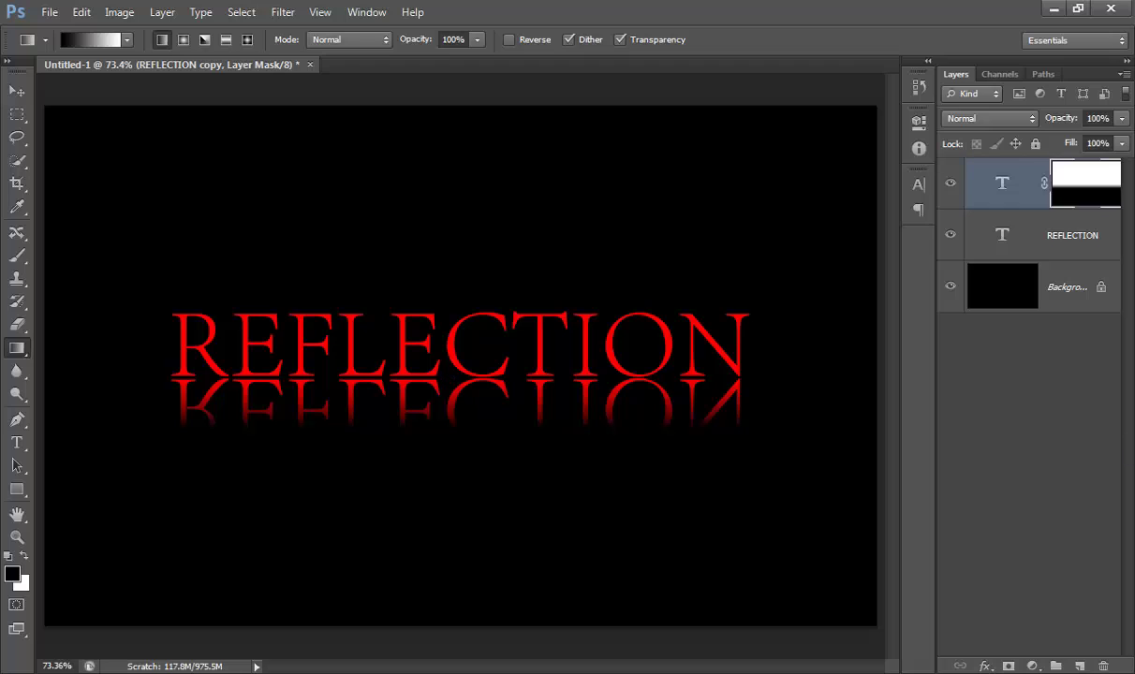
drag(1066, 120, 1012, 131)
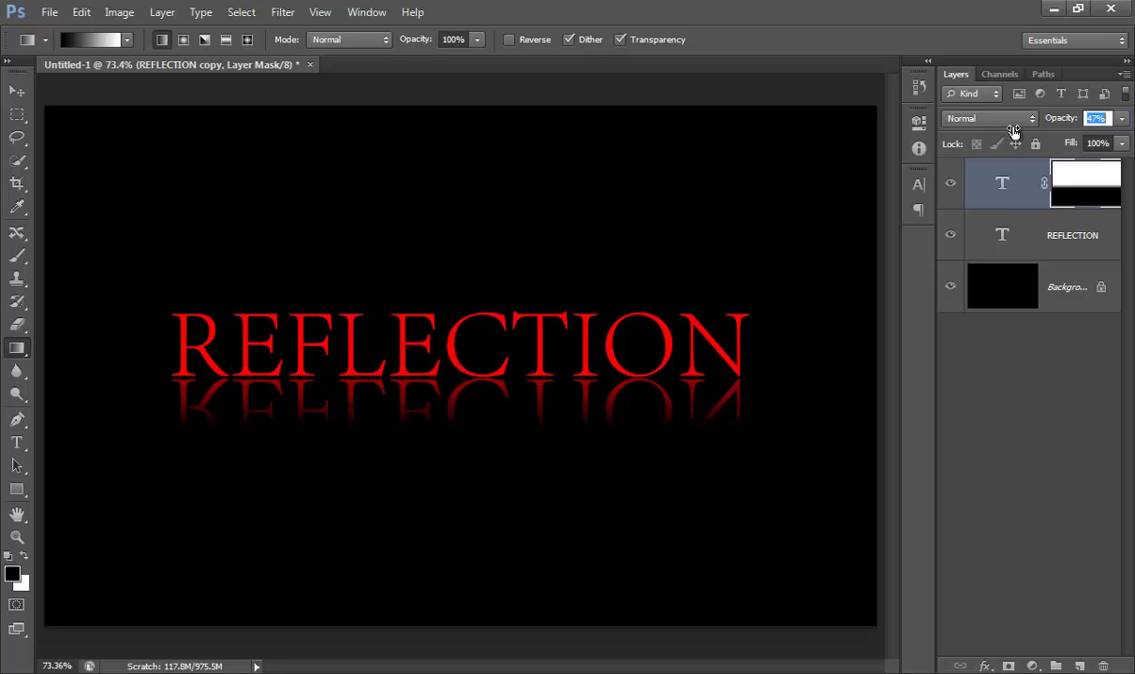
click(1067, 393)
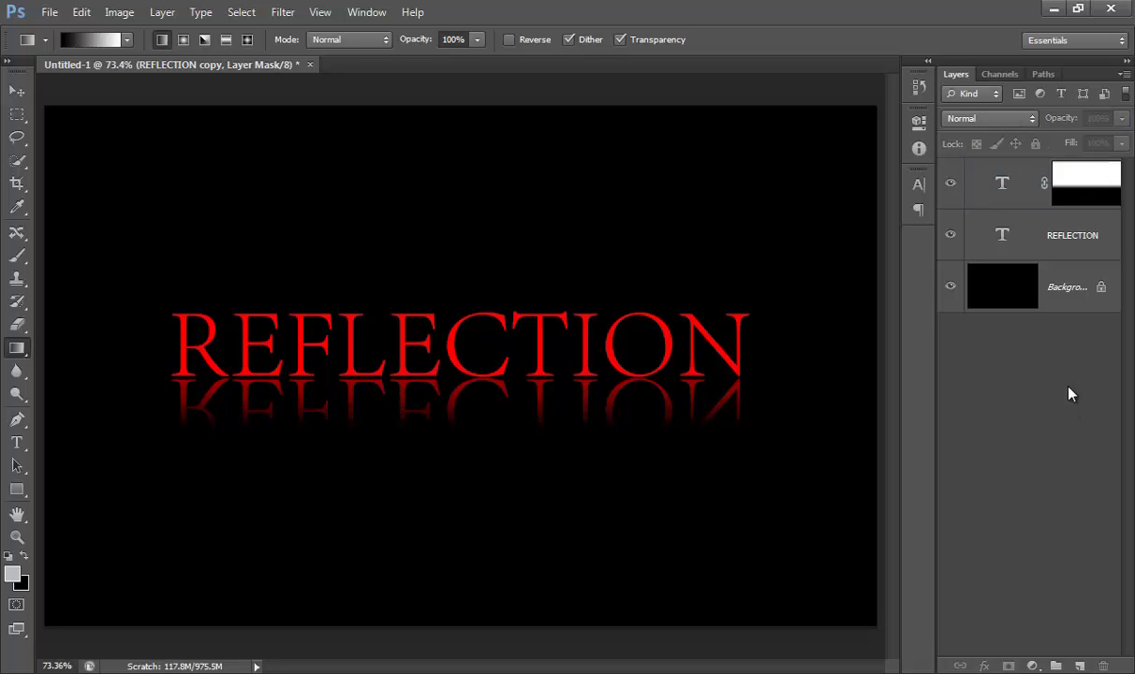
Reselect the REFLECTION copy layer and rasterize it with Layer > Rasterize > Type
click(1070, 194)
right_click(1036, 192)
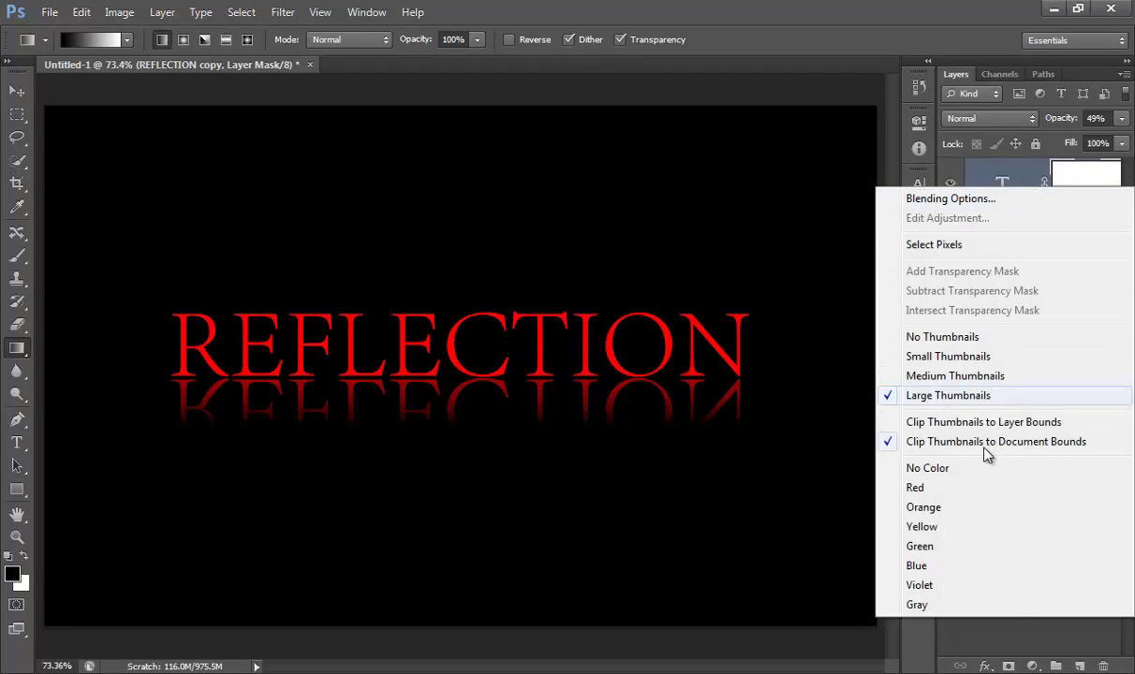
click(1019, 626)
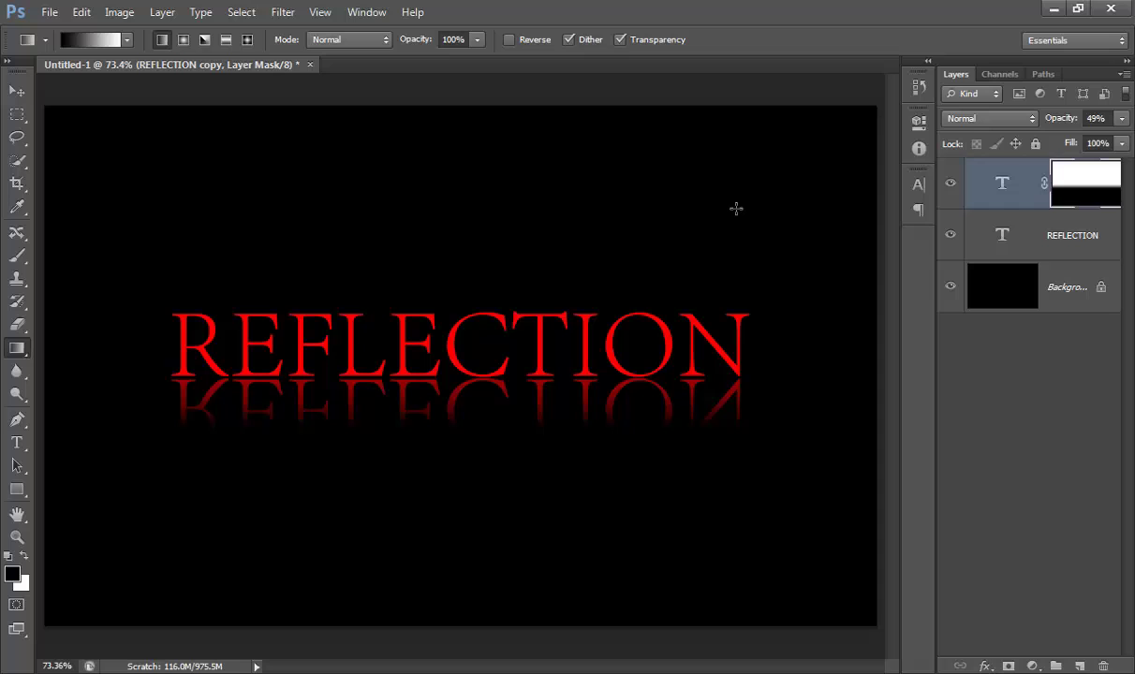
click(163, 13)
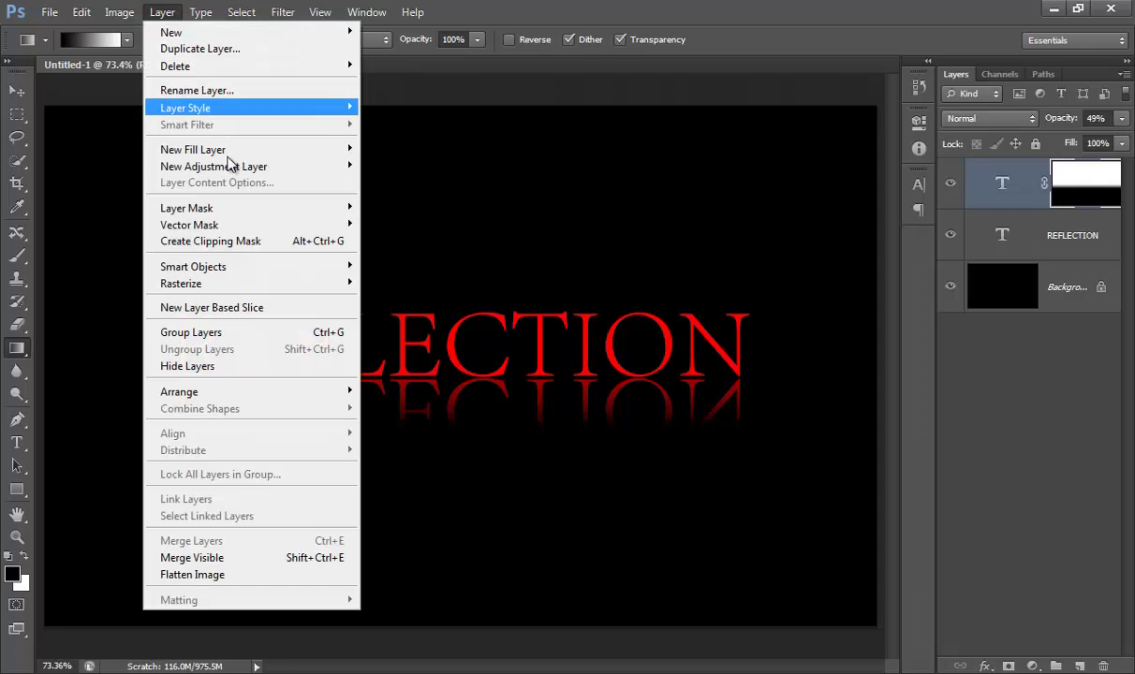
mouse_move(257, 283)
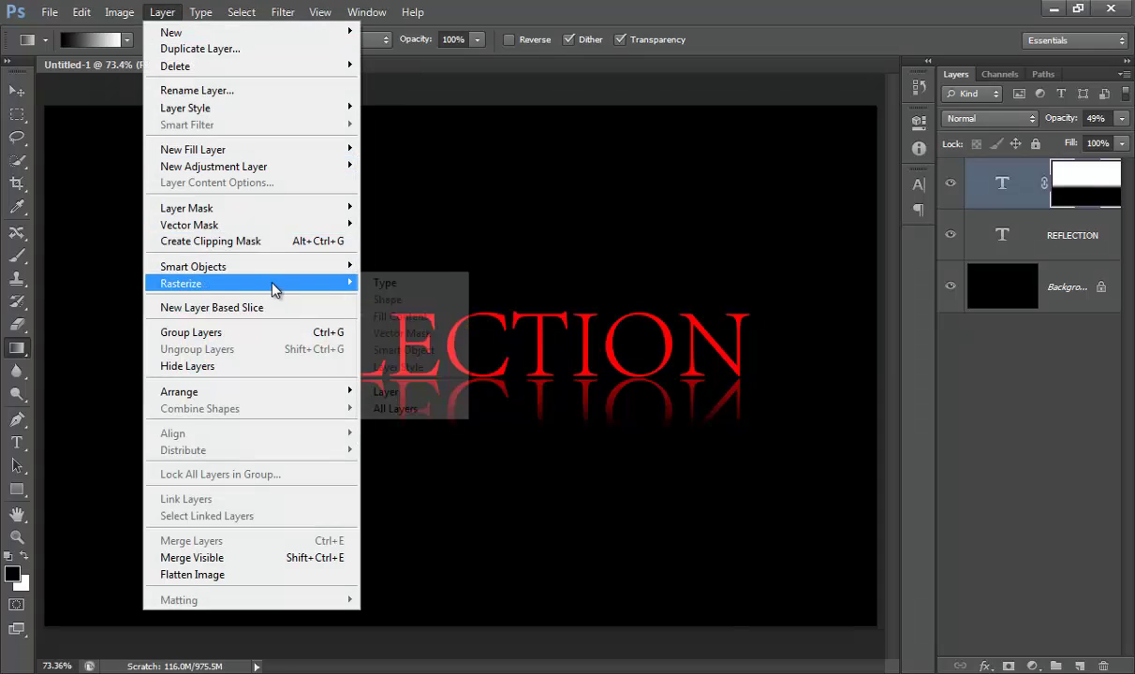
click(444, 284)
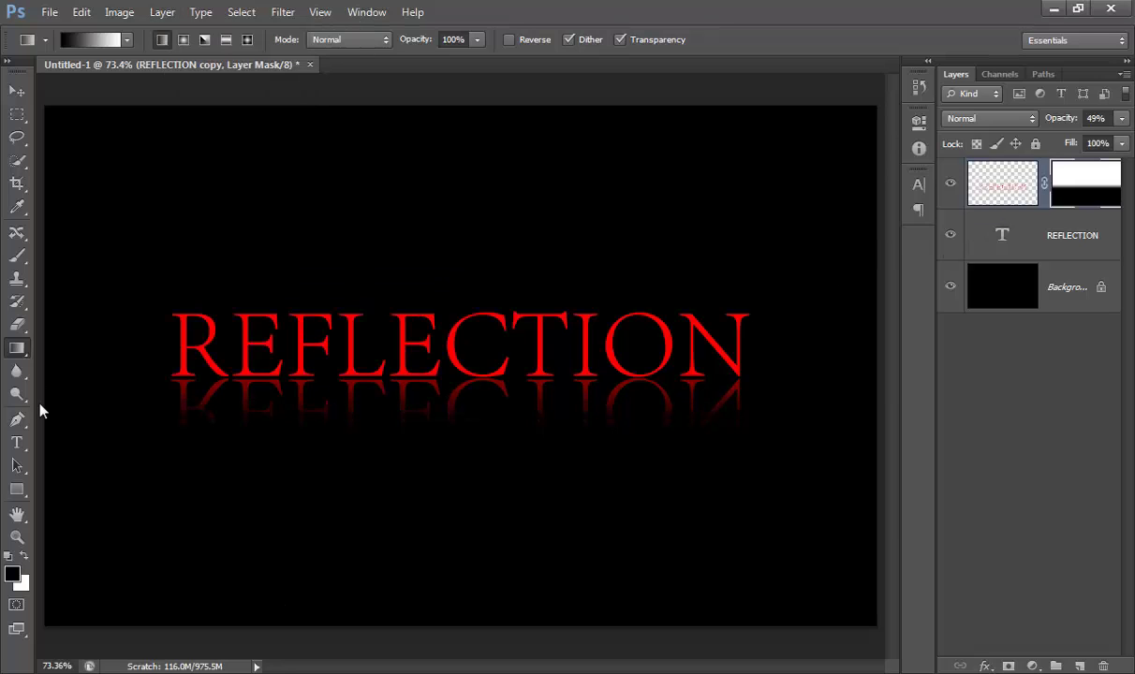
Blur the mirrored reflection with the Blur Tool, enlarging the brush to 80 and then 300 px
click(18, 372)
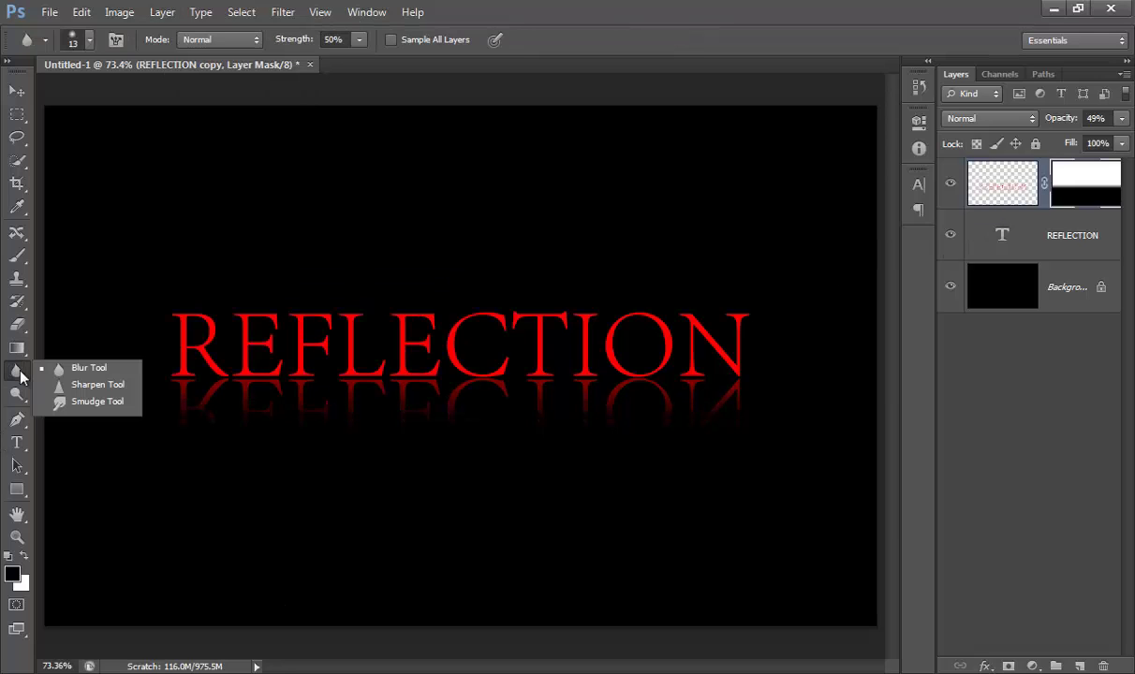
click(72, 367)
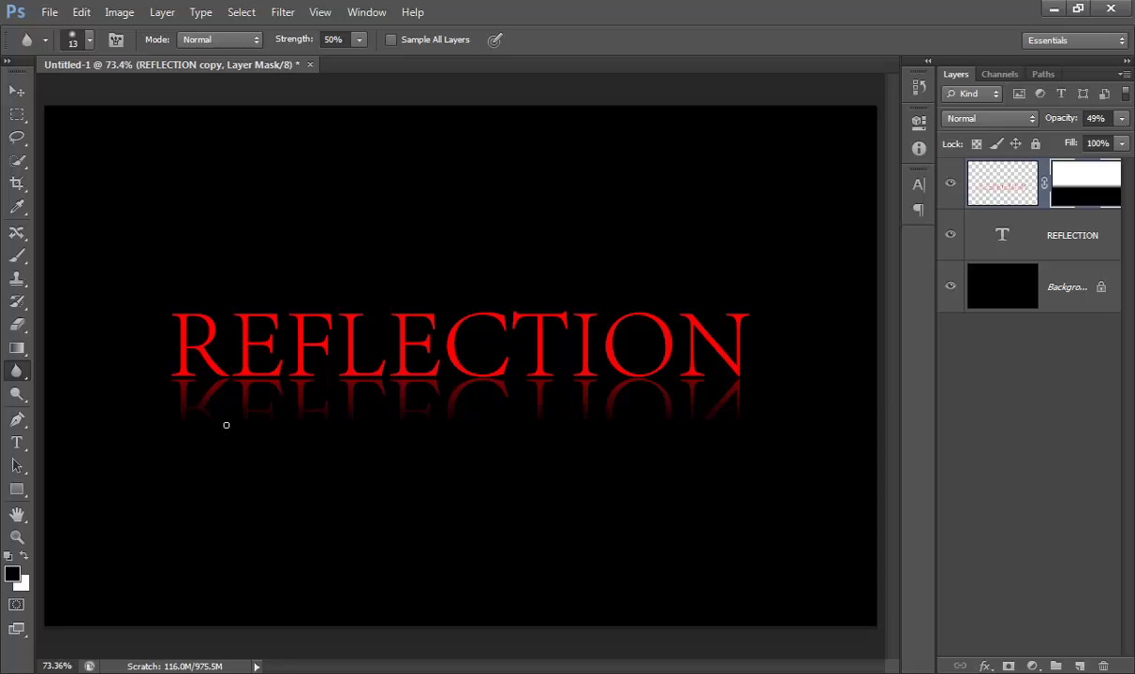
key(bracketright)
key(bracketright)
key(bracketright)
key(bracketright)
key(bracketright)
key(bracketright)
mouse_move(277, 444)
mouse_down()
mouse_move(163, 428)
mouse_move(743, 427)
mouse_move(675, 439)
mouse_move(165, 424)
mouse_up()
key(bracketright)
key(bracketright)
key(bracketright)
key(bracketright)
key(bracketright)
key(bracketright)
key(bracketright)
key(bracketright)
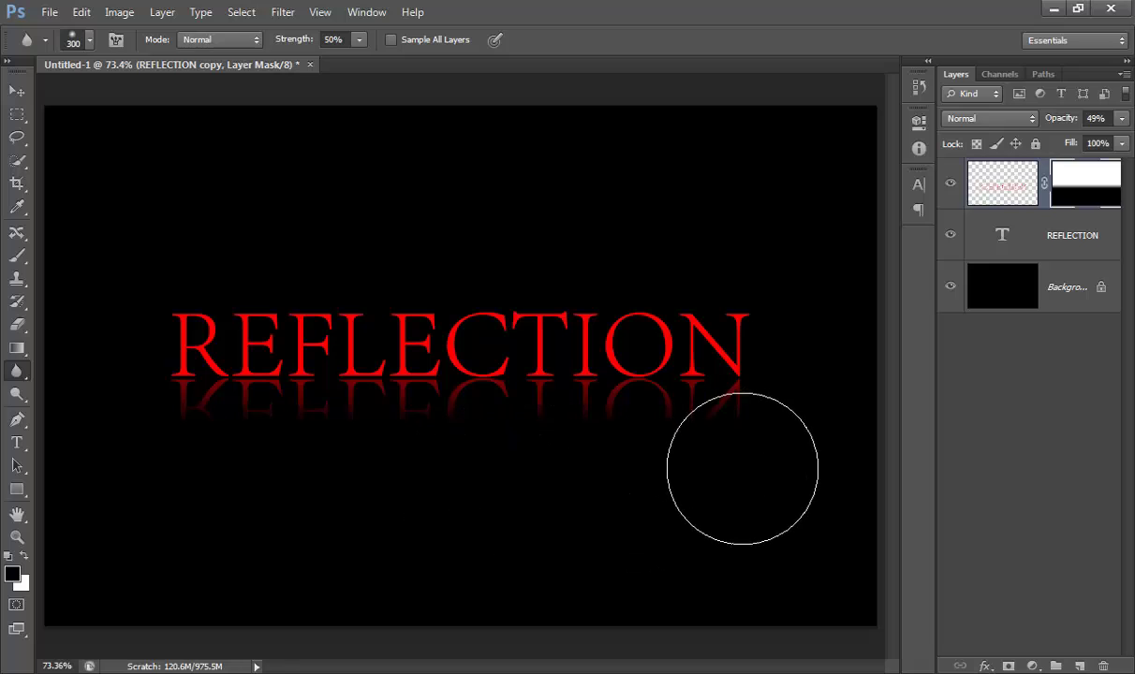
click(1063, 468)
click(951, 235)
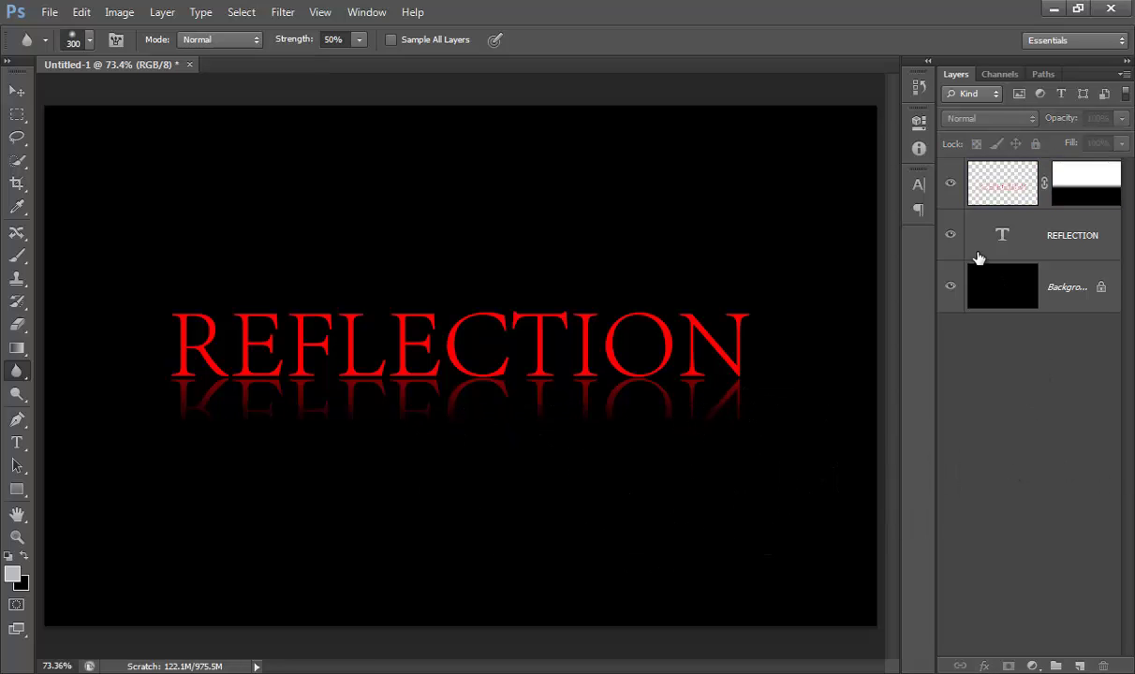
click(951, 183)
click(951, 235)
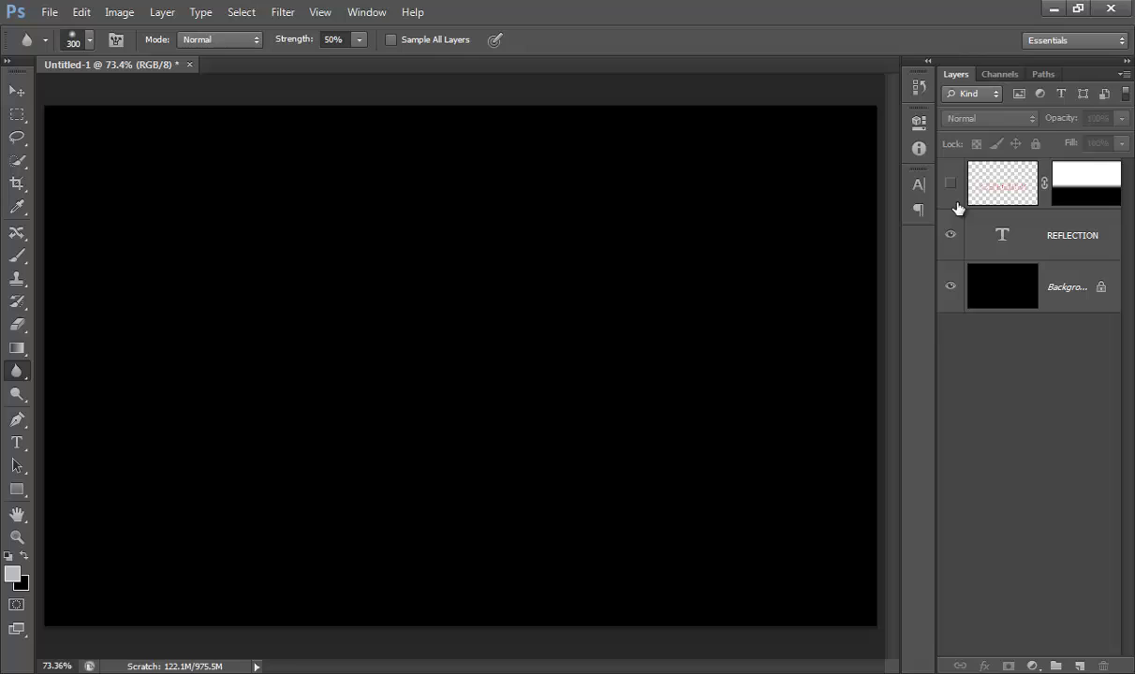
click(951, 183)
click(1073, 241)
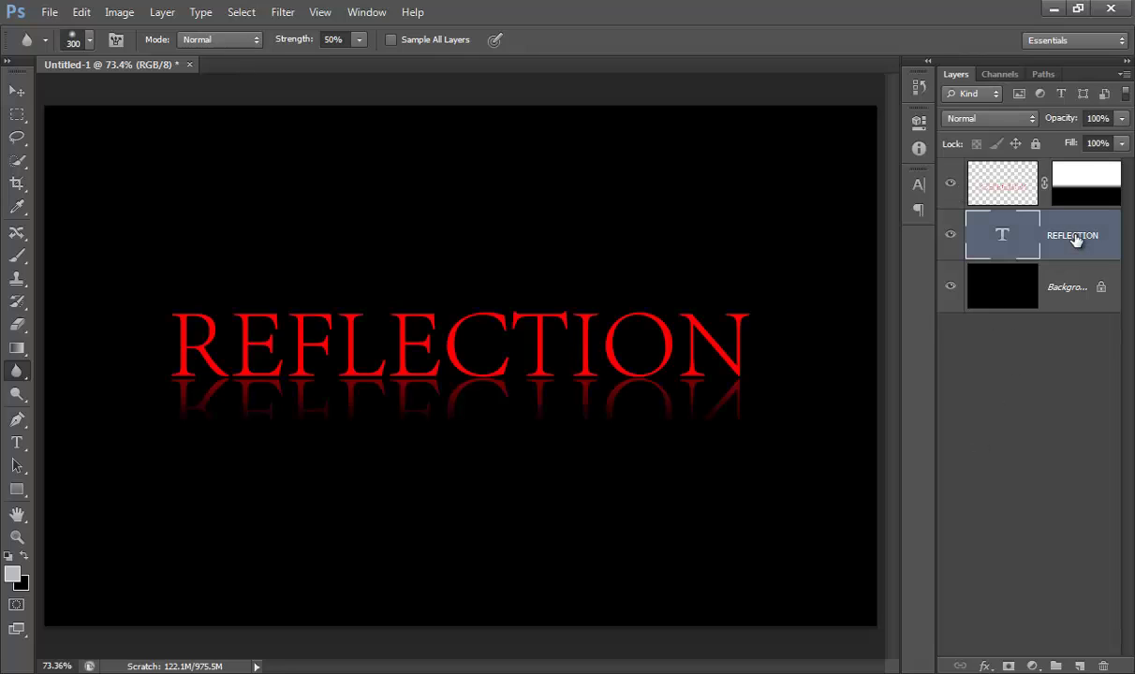